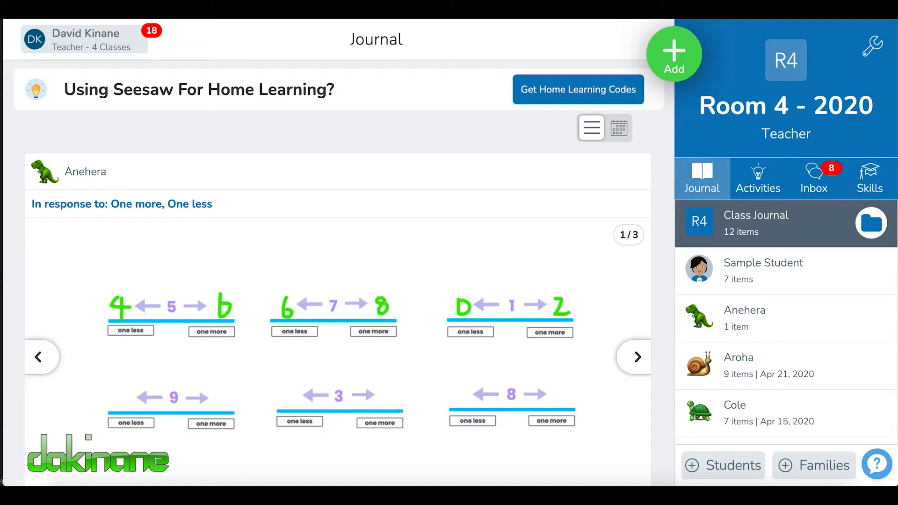
pyautogui.scroll(-1, 447, 216)
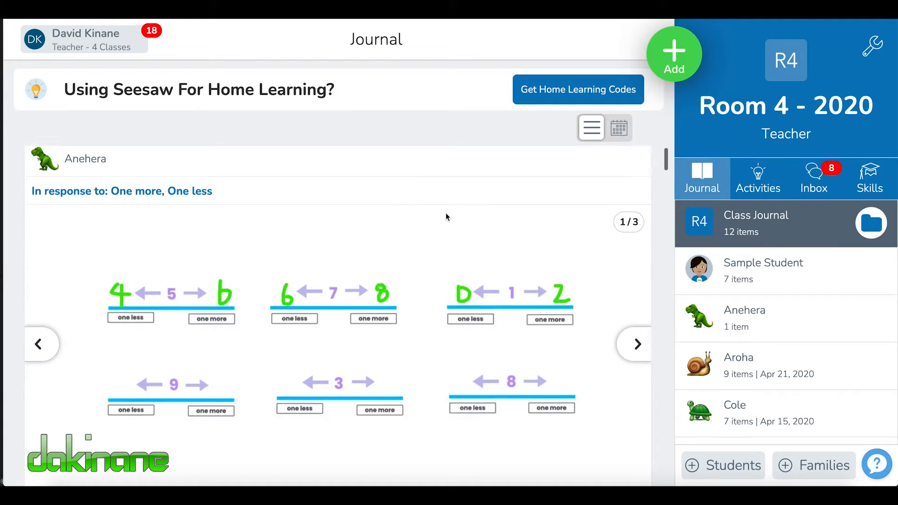
pyautogui.scroll(-3, 447, 217)
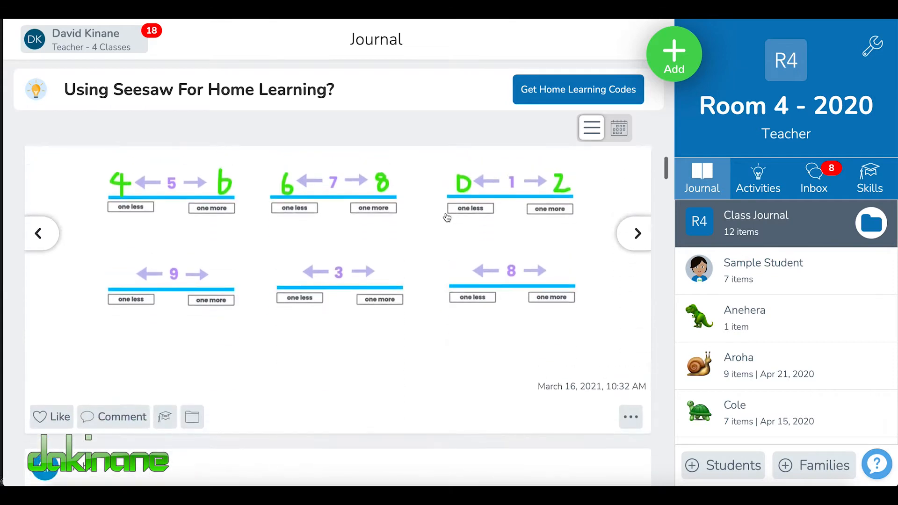
pyautogui.scroll(3, 446, 217)
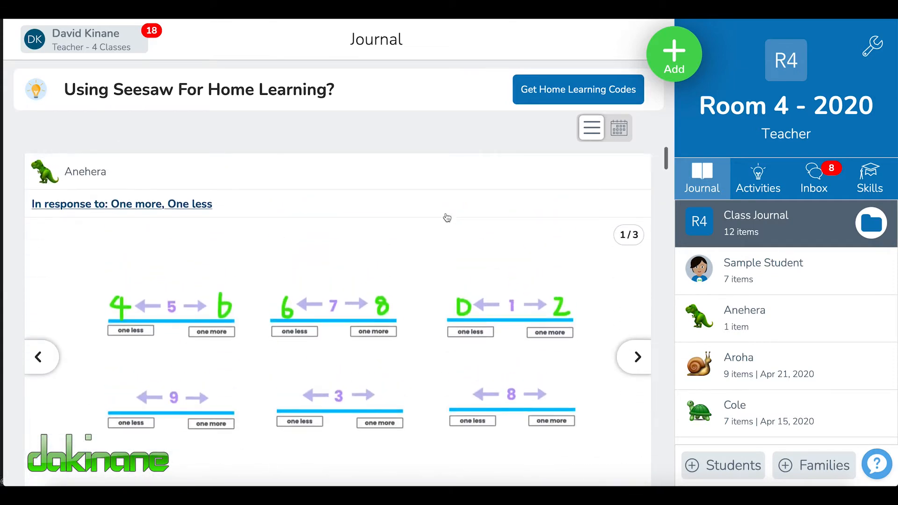
# - Open the class's activities and browse the Activity Library
pyautogui.click(760, 181)
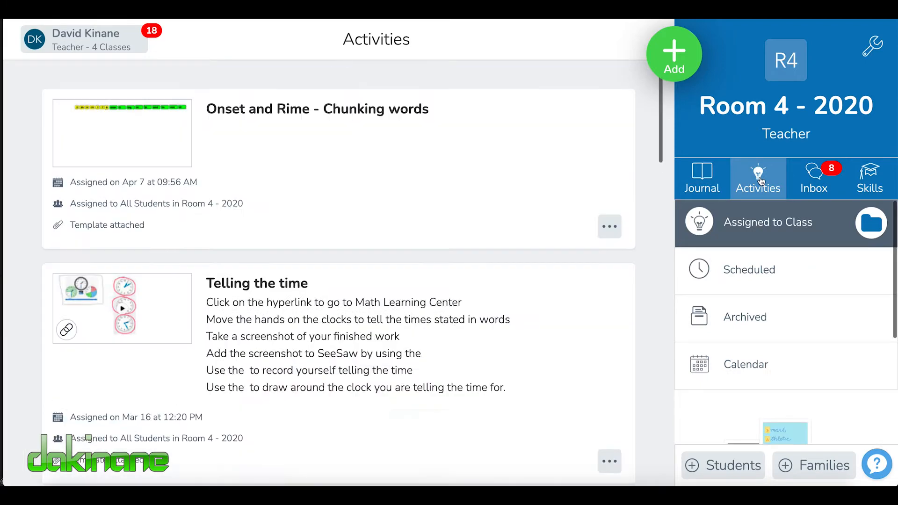
pyautogui.scroll(-1, 765, 337)
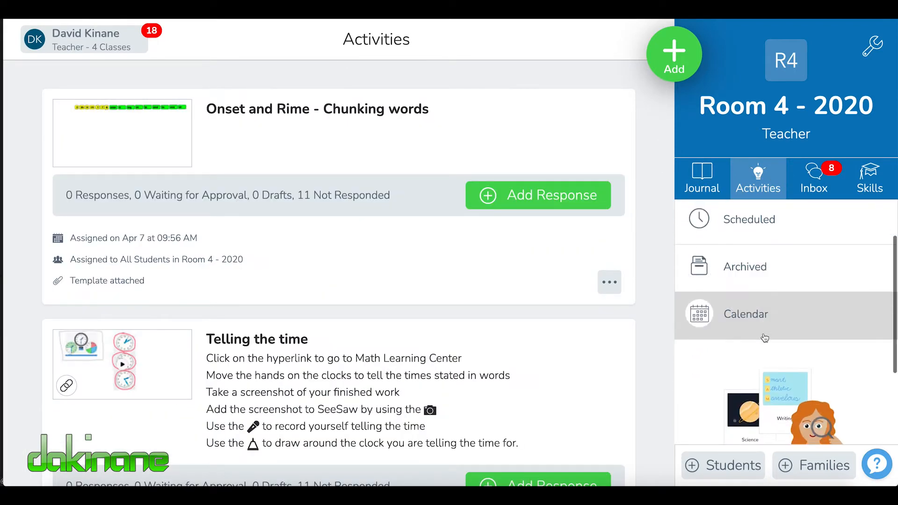
pyautogui.scroll(-2, 765, 338)
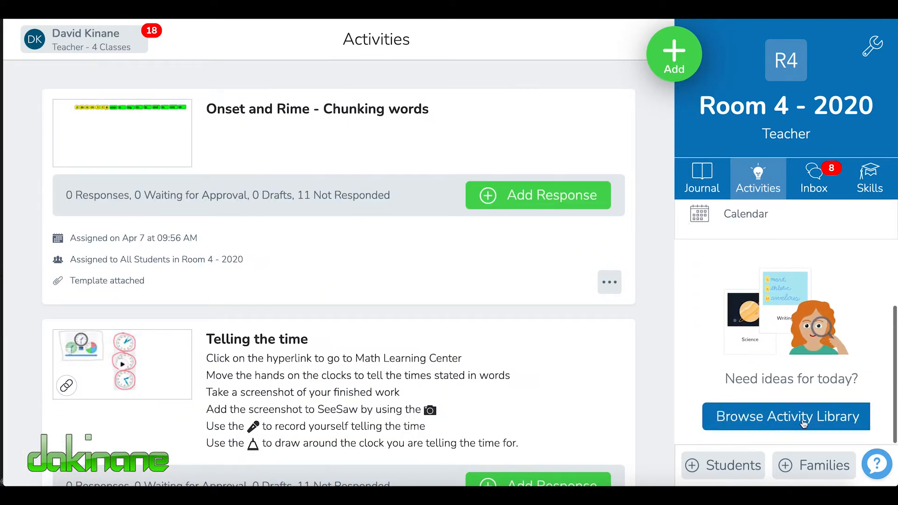
pyautogui.click(775, 418)
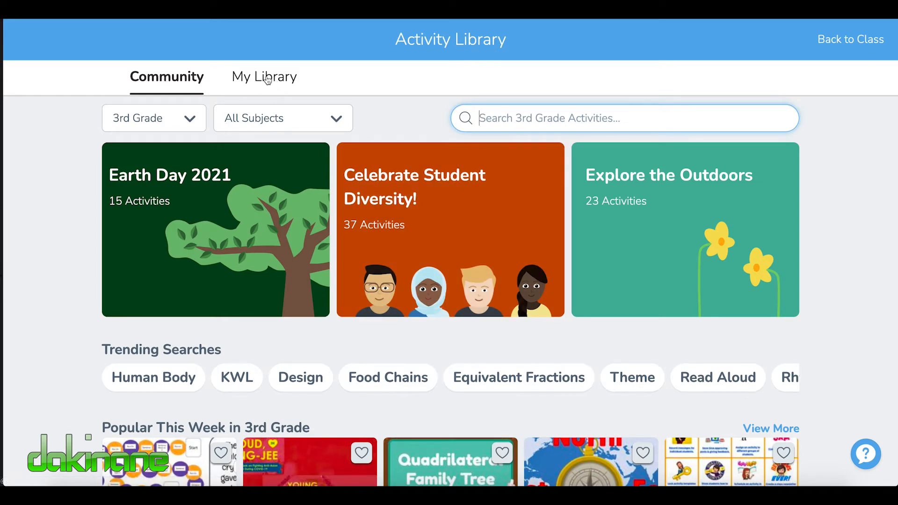
# - Switch to the personal activity library and start creating a new activity
pyautogui.click(266, 78)
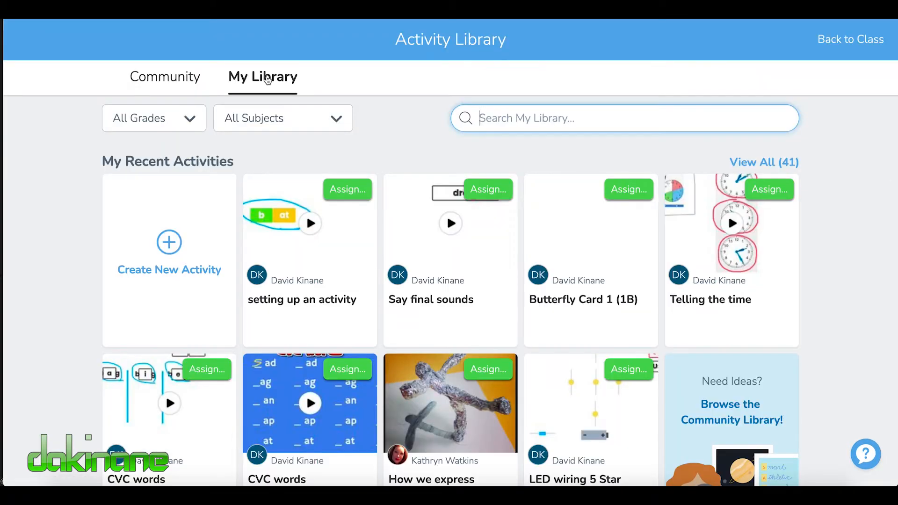
pyautogui.scroll(-4, 557, 324)
pyautogui.scroll(4, 558, 326)
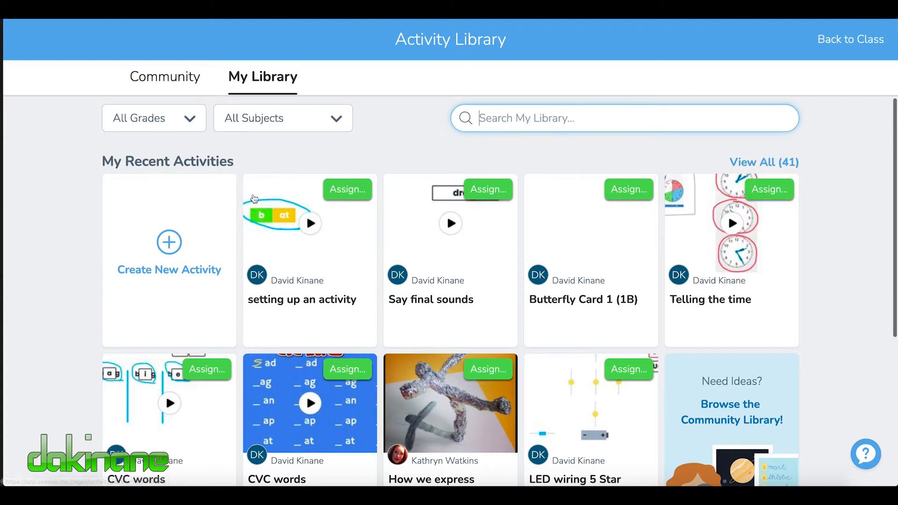
pyautogui.click(171, 244)
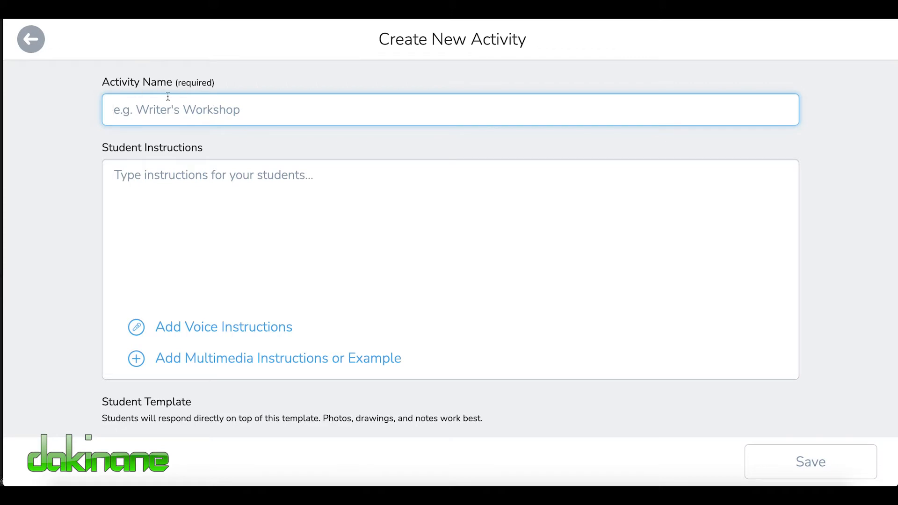
# - Name the new activity "Create an activity"
pyautogui.scroll(-2, 241, 260)
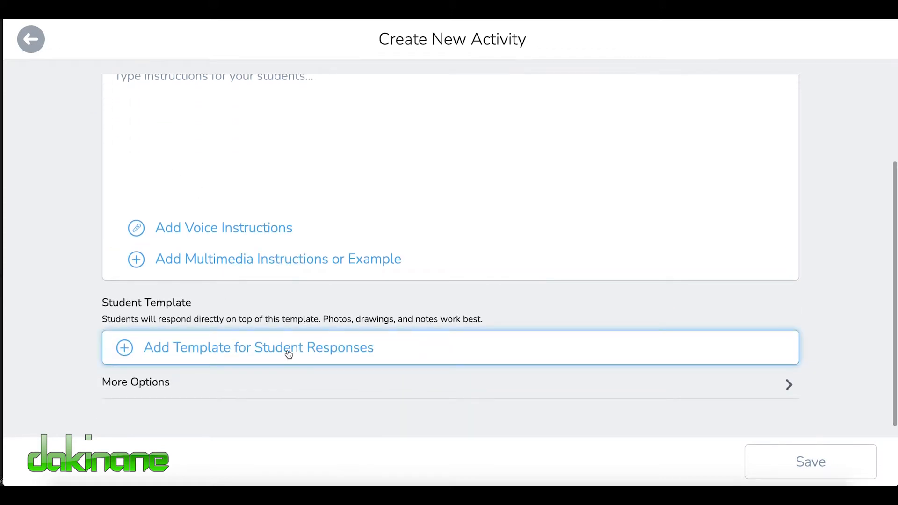
pyautogui.scroll(2, 271, 145)
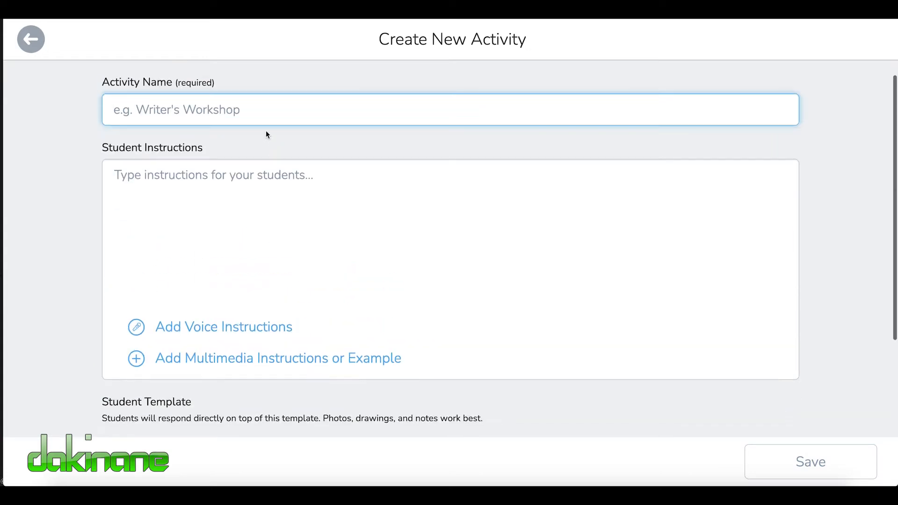
pyautogui.scroll(-2, 258, 260)
pyautogui.scroll(2, 258, 260)
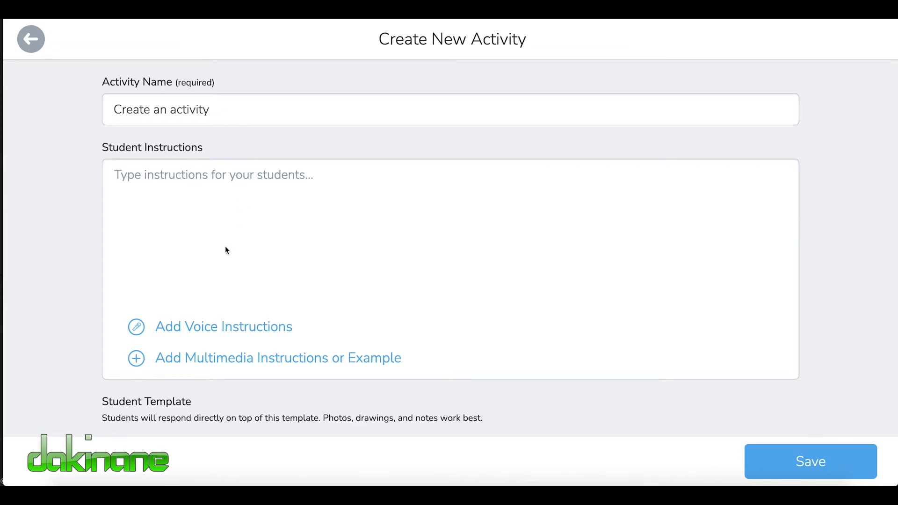
# - Add a drawing as the activity's template for student responses
pyautogui.scroll(-1, 226, 251)
pyautogui.scroll(-1, 226, 251)
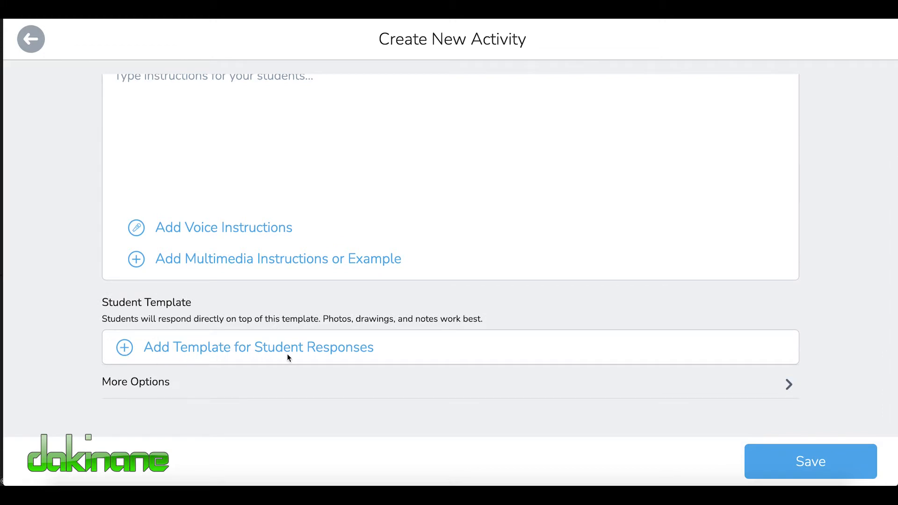
pyautogui.click(210, 353)
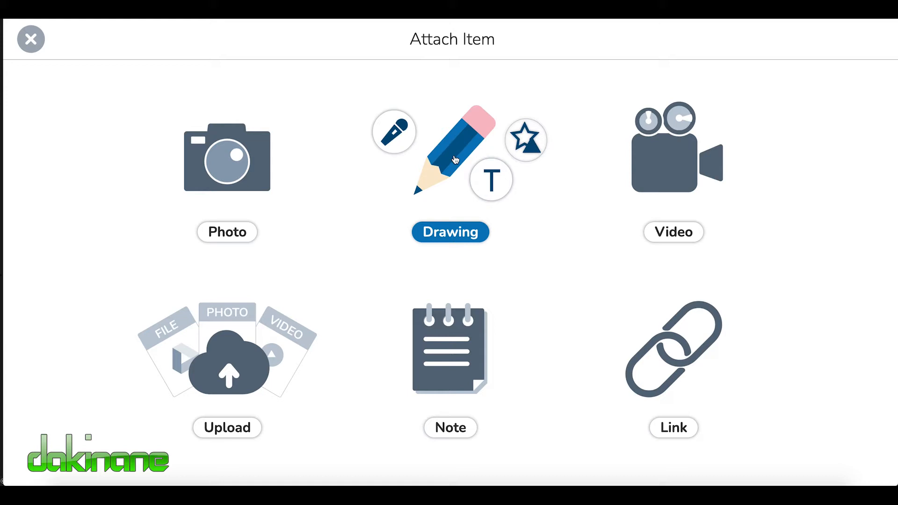
pyautogui.click(456, 160)
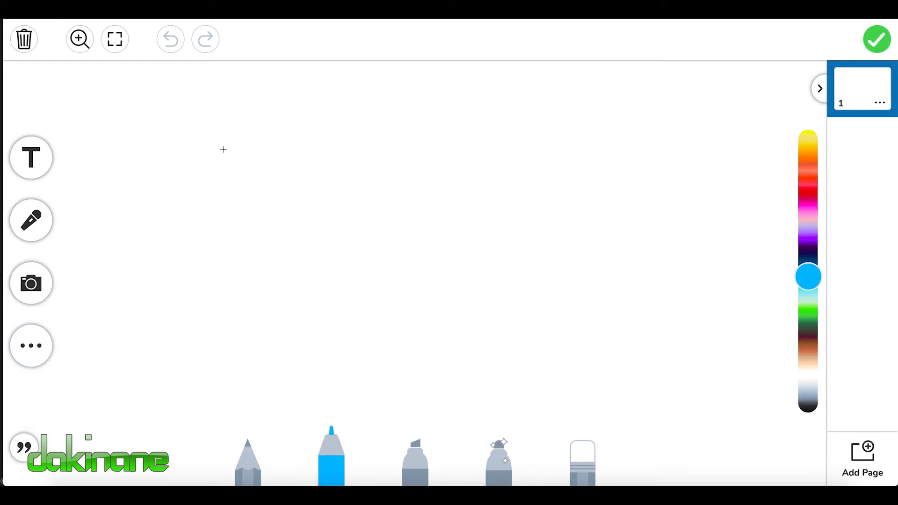
# - Add a bright green text label reading "b" near the upper part of the blank template page
pyautogui.click(31, 161)
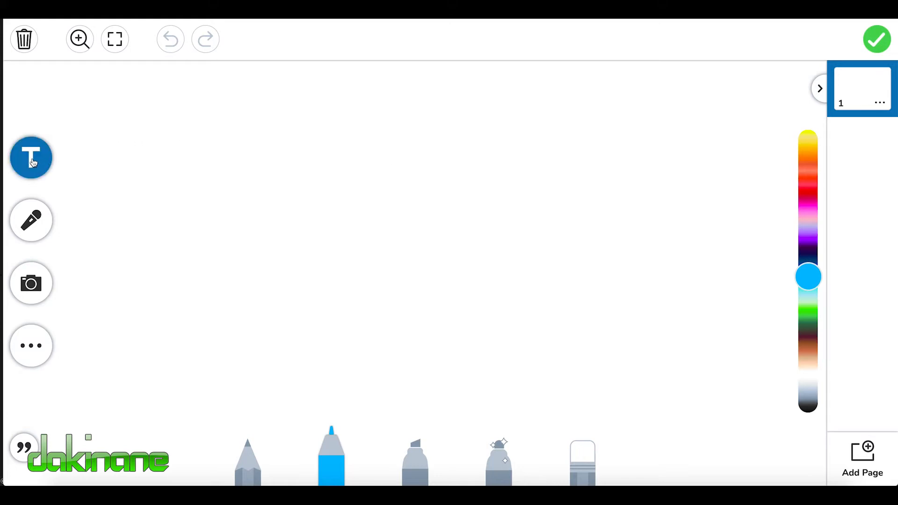
pyautogui.click(33, 163)
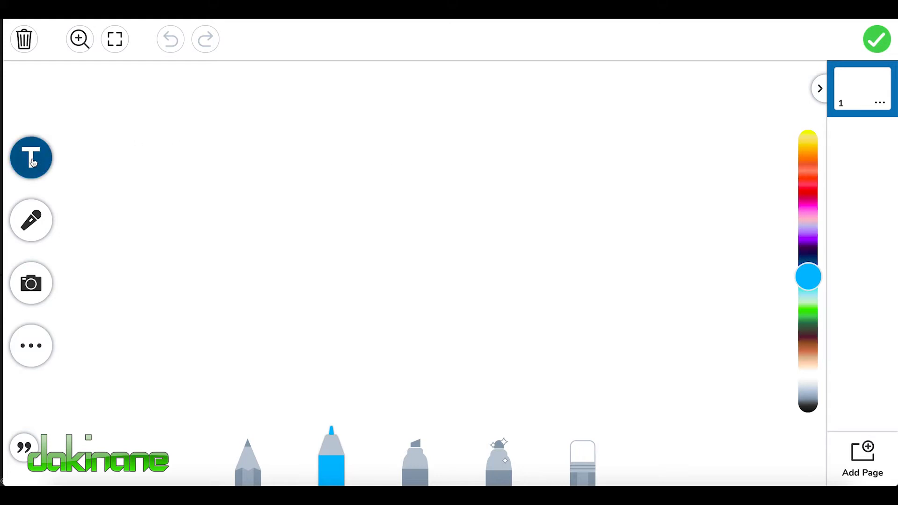
pyautogui.click(267, 164)
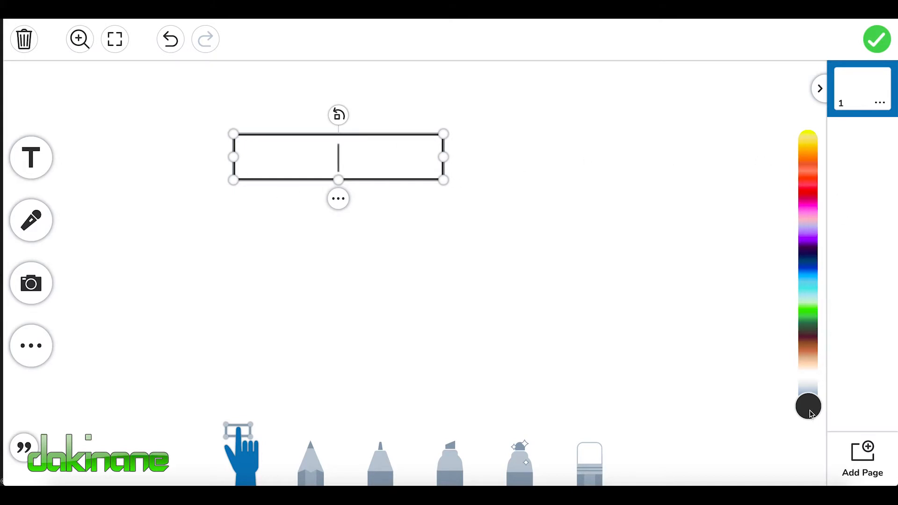
pyautogui.moveTo(811, 415); pyautogui.dragTo(814, 314)
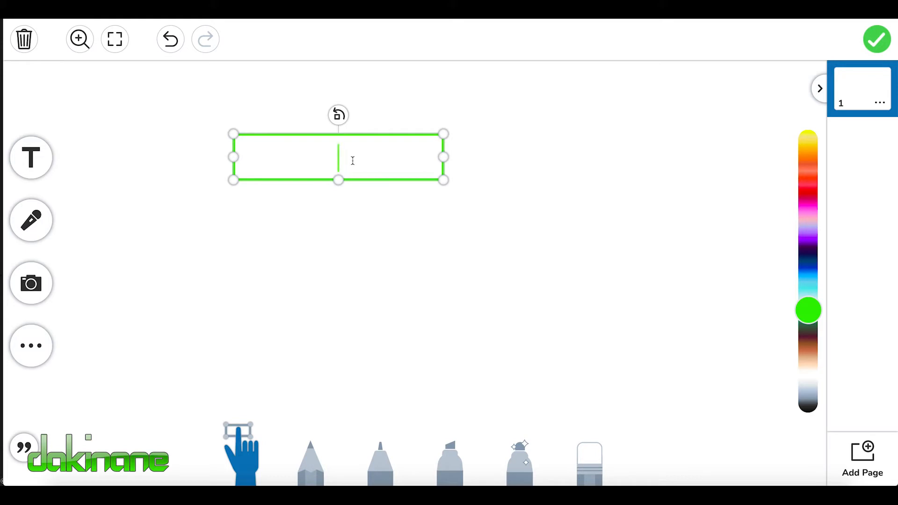
pyautogui.write('b')
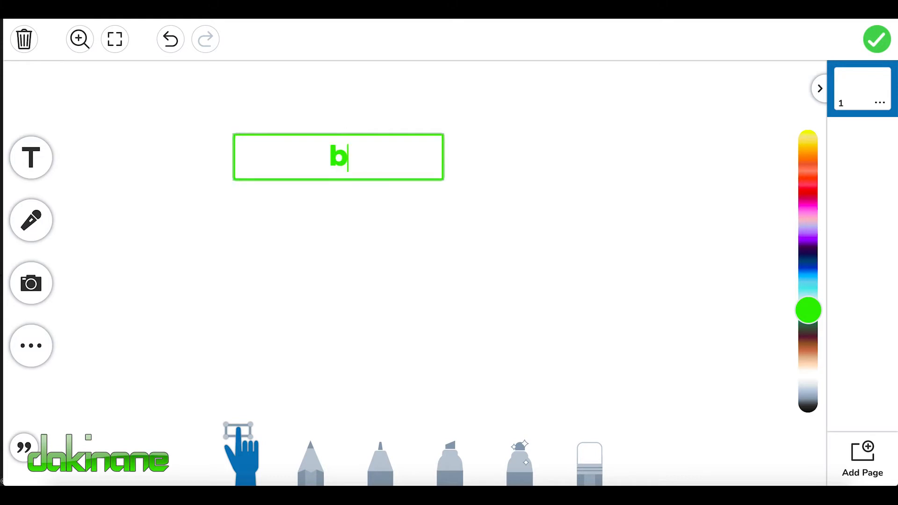
pyautogui.click(365, 214)
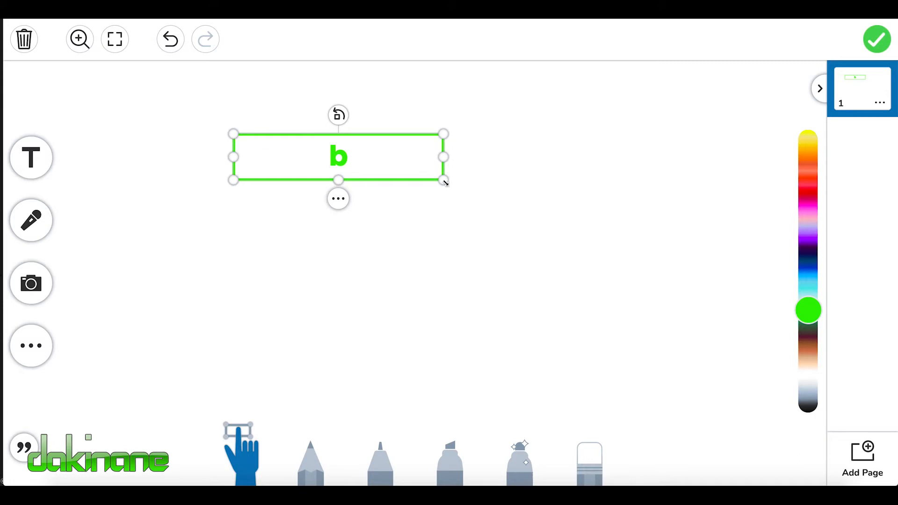
# - Shrink the "b" label to a small box and style it with a solid green fill and right-aligned text
pyautogui.moveTo(445, 183); pyautogui.dragTo(287, 177)
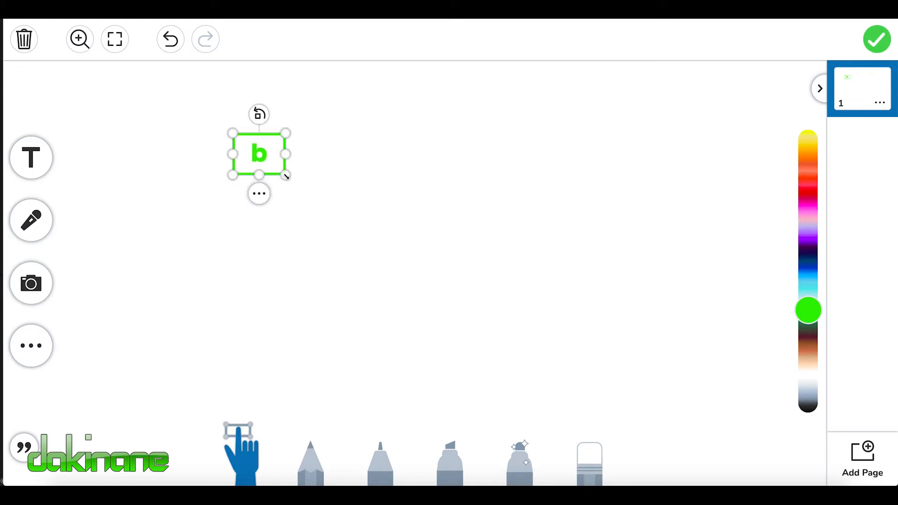
pyautogui.click(260, 196)
pyautogui.click(303, 155)
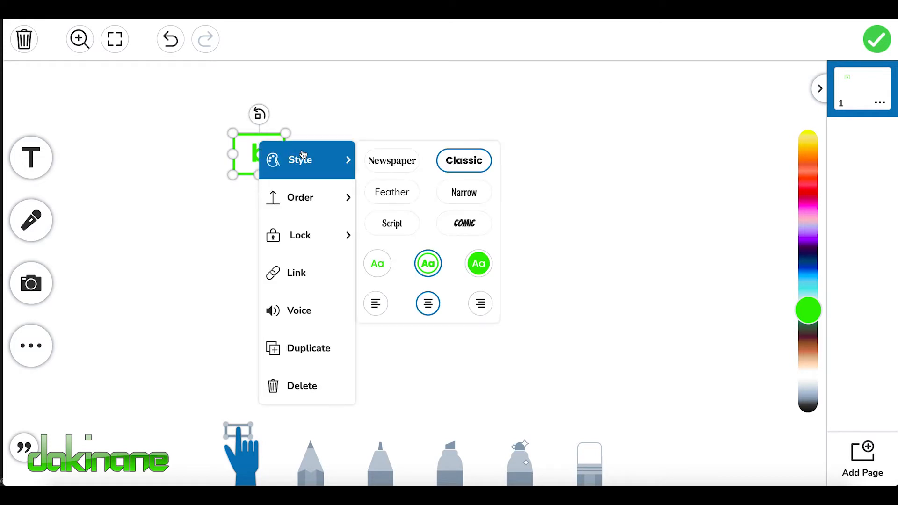
pyautogui.click(483, 266)
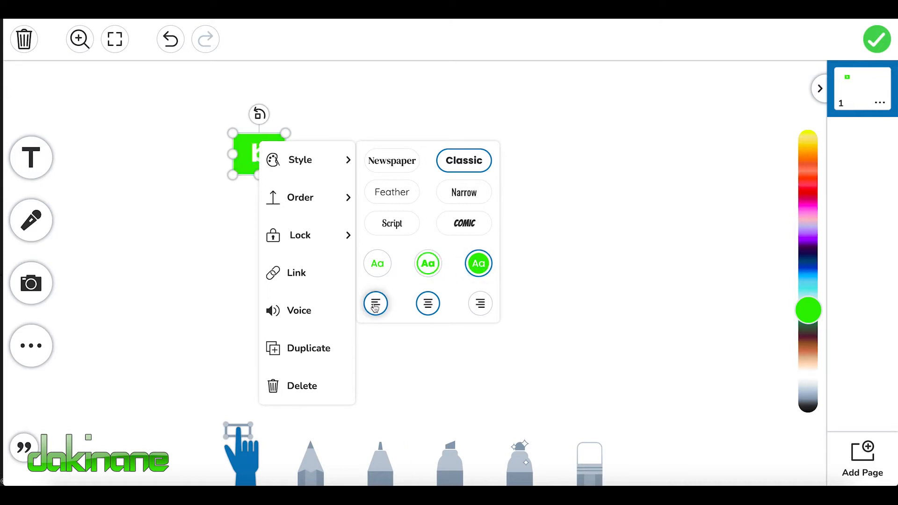
pyautogui.click(482, 305)
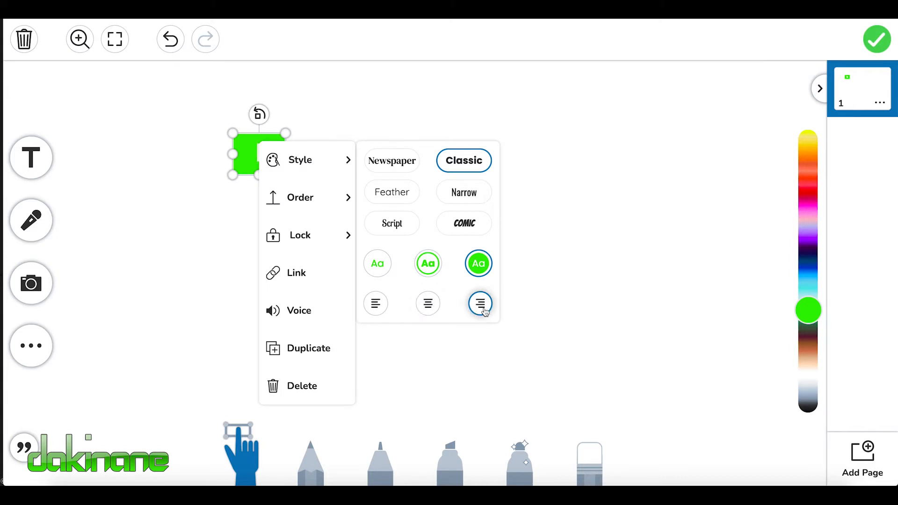
pyautogui.click(549, 278)
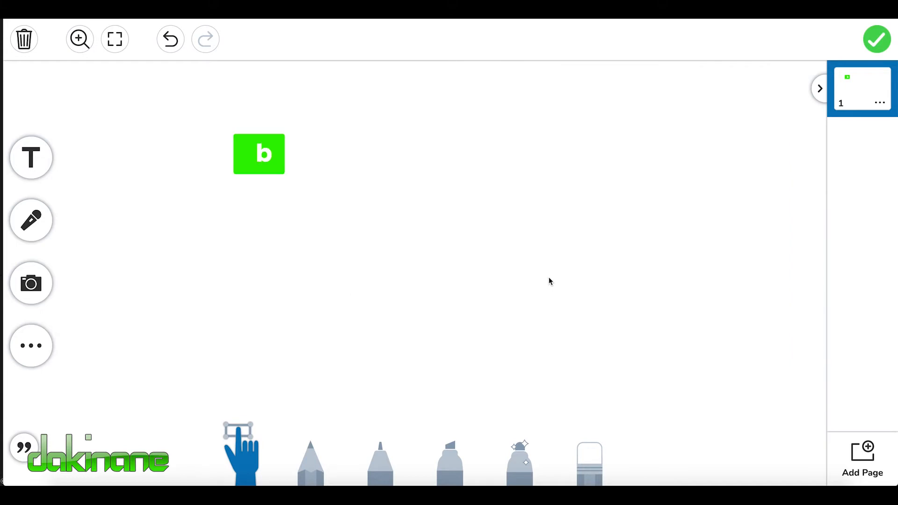
# - Duplicate the green "b" label and place the copy directly beside the original on its right
pyautogui.click(281, 163)
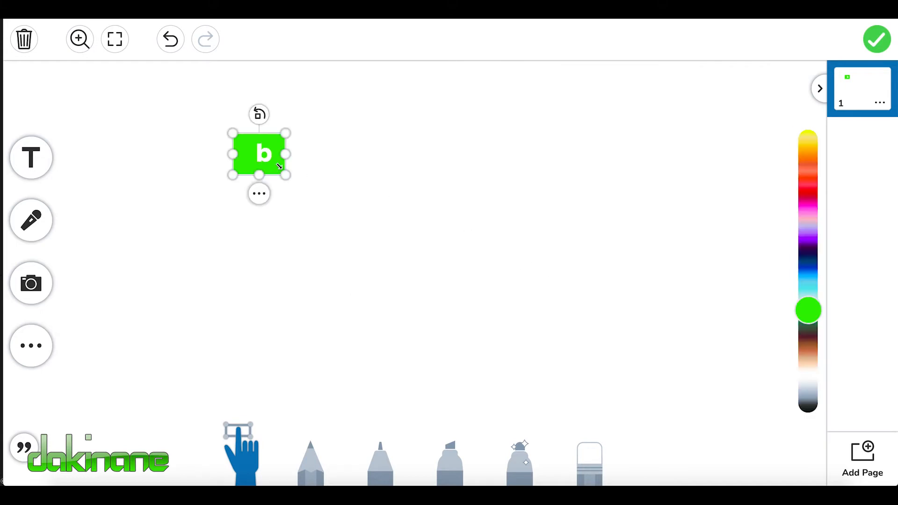
pyautogui.moveTo(269, 169); pyautogui.dragTo(336, 169)
pyautogui.click(290, 205)
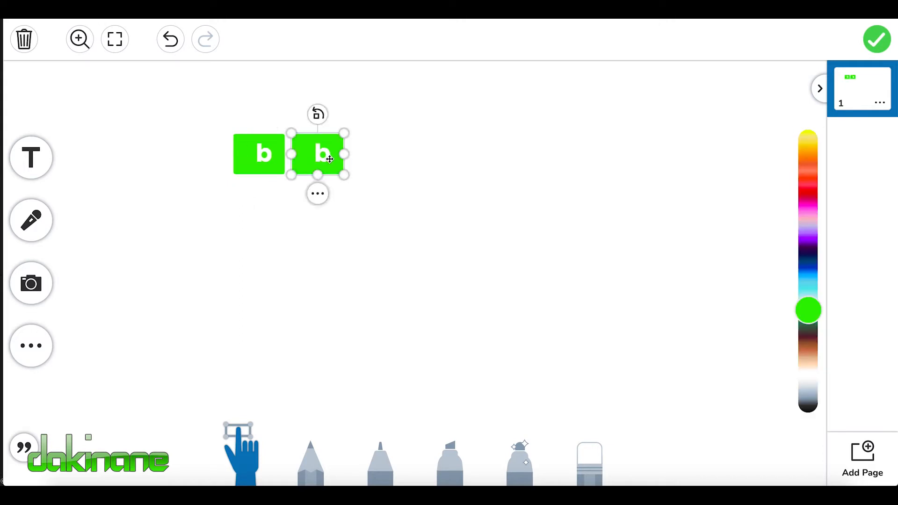
# - Replace the text of the copied label with "at"
pyautogui.click(324, 158)
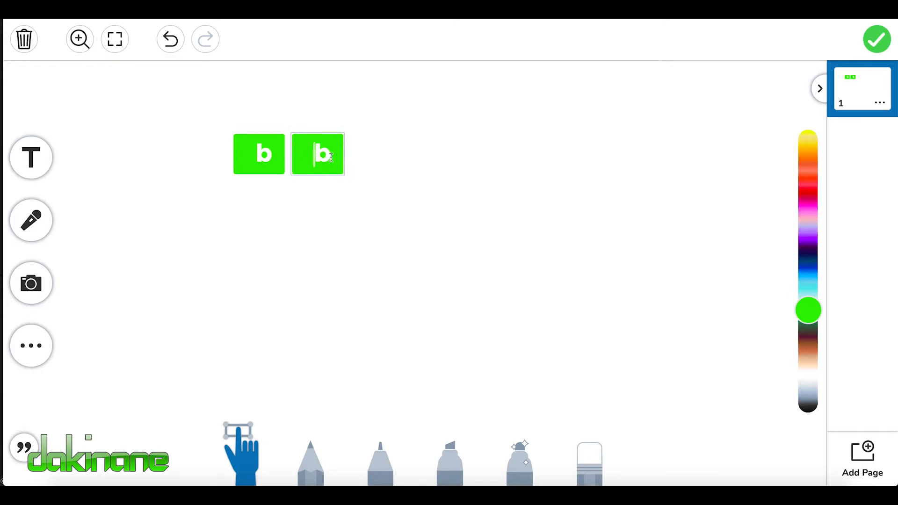
pyautogui.click(336, 158)
pyautogui.press('BackSpace')
pyautogui.write('at')
pyautogui.click(328, 166)
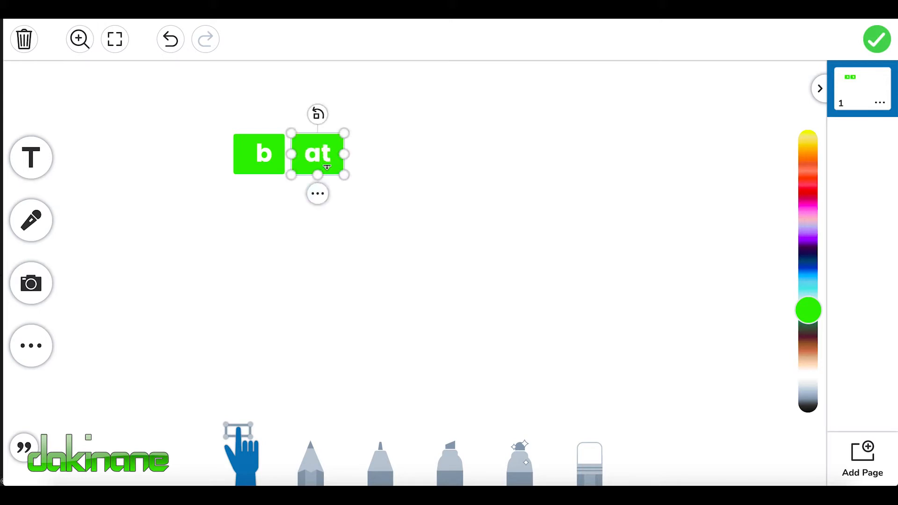
# - Change the fill colour of the "at" label to yellow
pyautogui.click(321, 193)
pyautogui.moveTo(319, 196)
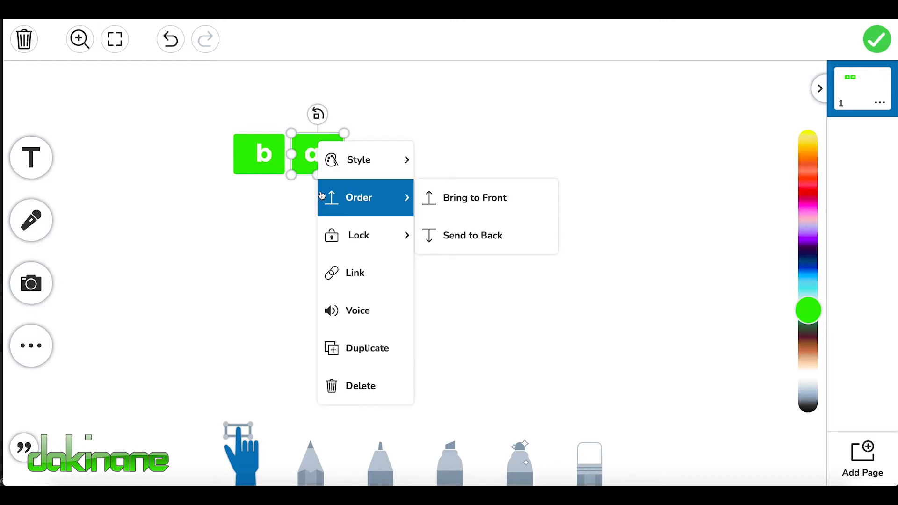
pyautogui.moveTo(367, 168)
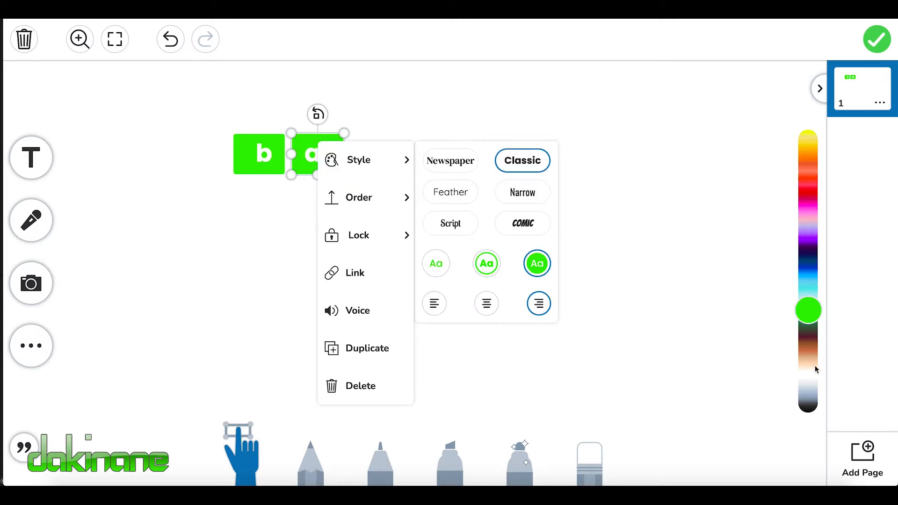
pyautogui.moveTo(810, 311); pyautogui.dragTo(807, 135)
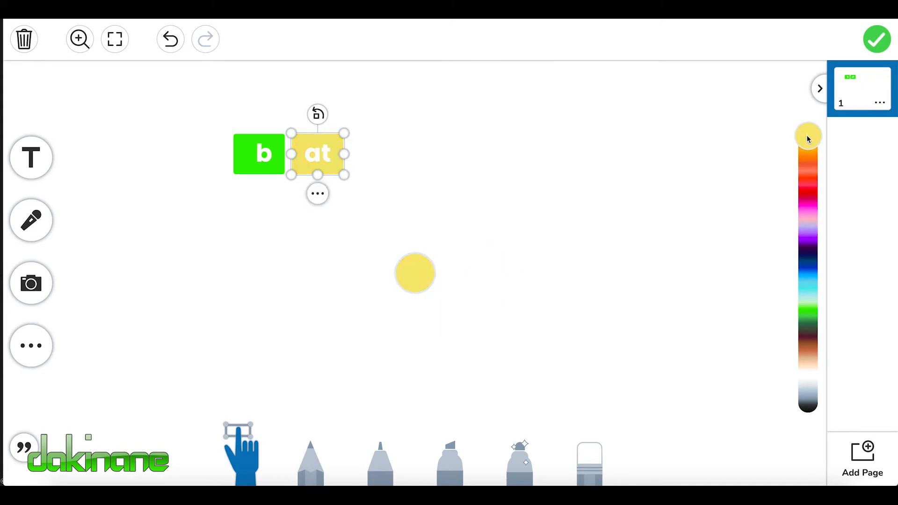
pyautogui.click(677, 236)
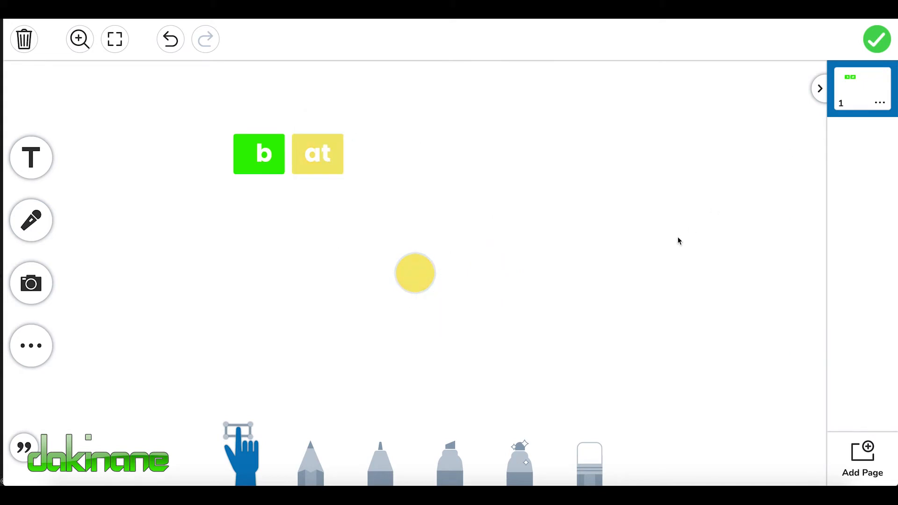
# - Left-align the text of the yellow "at" label and widen its box slightly
pyautogui.click(331, 166)
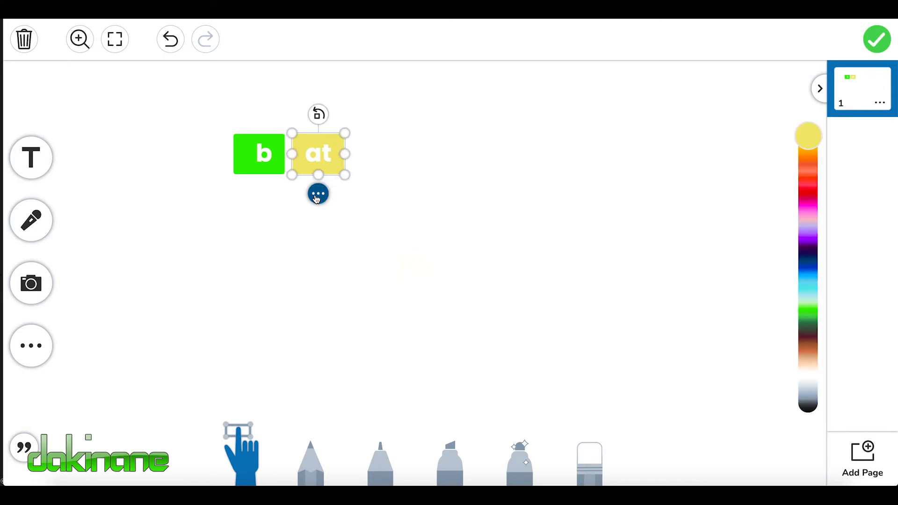
pyautogui.click(317, 196)
pyautogui.click(358, 162)
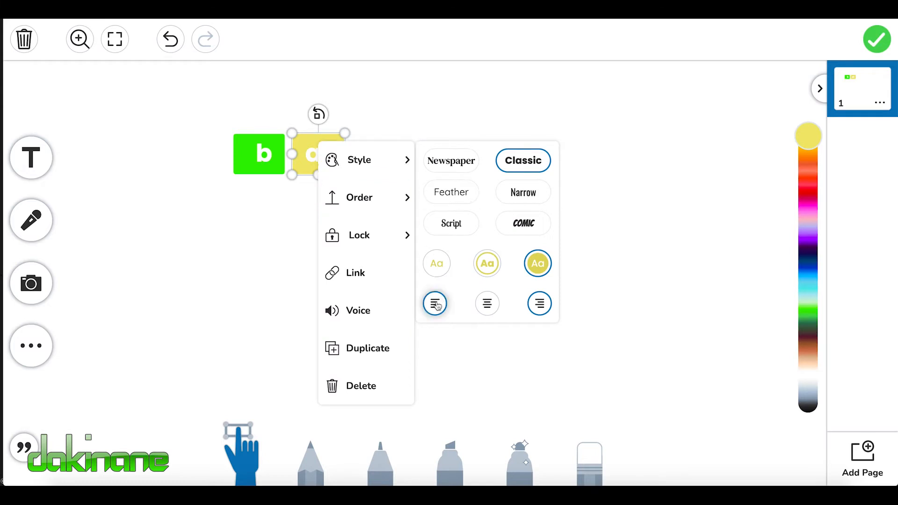
pyautogui.click(436, 304)
pyautogui.click(272, 272)
pyautogui.click(330, 162)
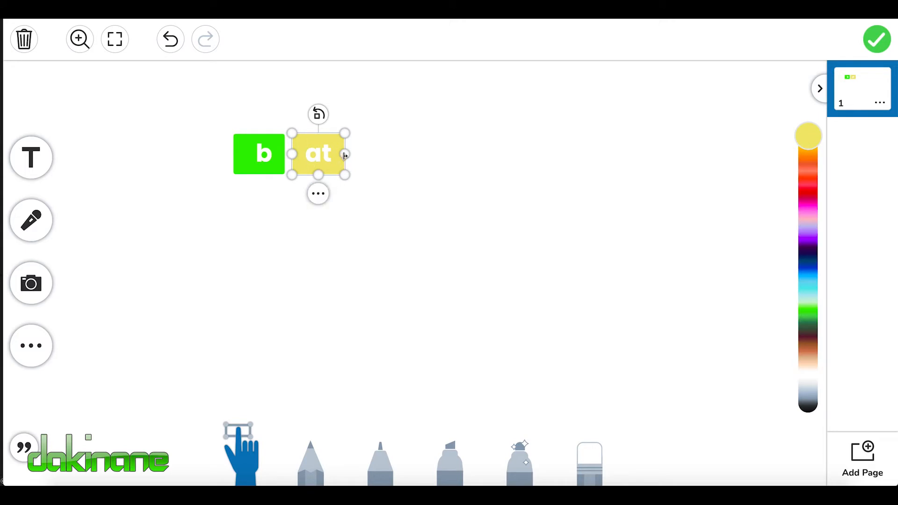
pyautogui.moveTo(347, 156); pyautogui.dragTo(343, 175)
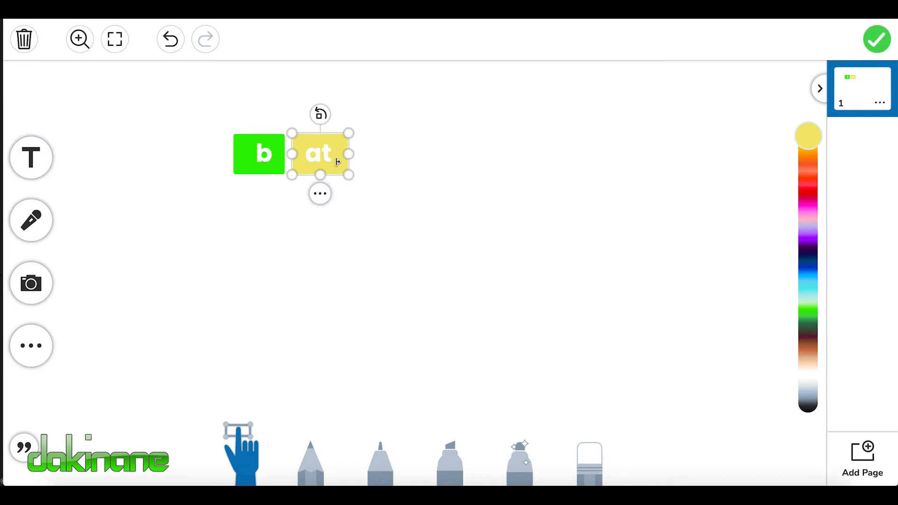
# - Duplicate the yellow "at" label and place the copy directly beside the original on its right
pyautogui.click(320, 194)
pyautogui.click(363, 346)
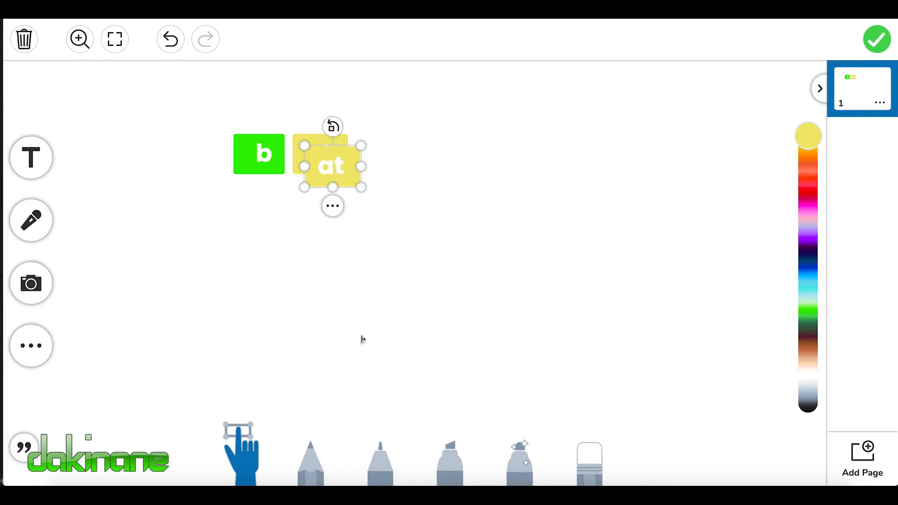
pyautogui.moveTo(351, 181); pyautogui.dragTo(395, 168)
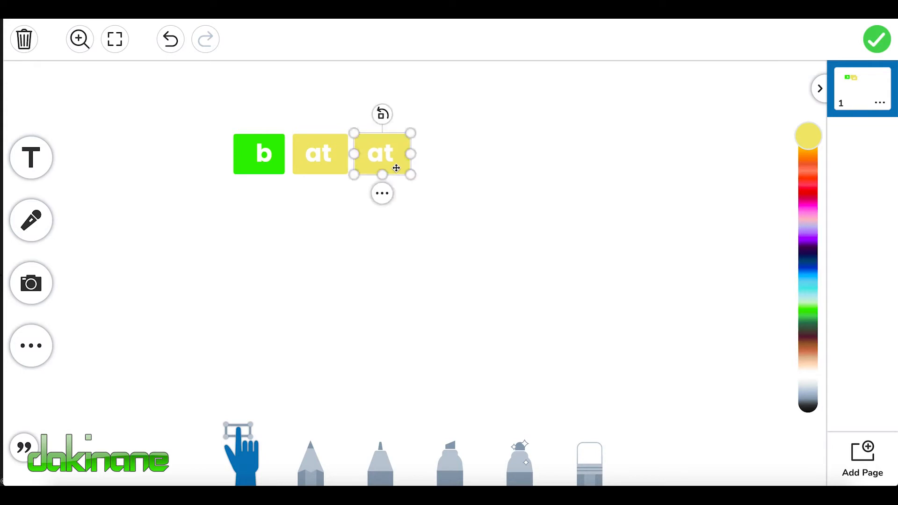
# - Replace the text of the copied yellow label with "ig"
pyautogui.doubleClick(381, 155)
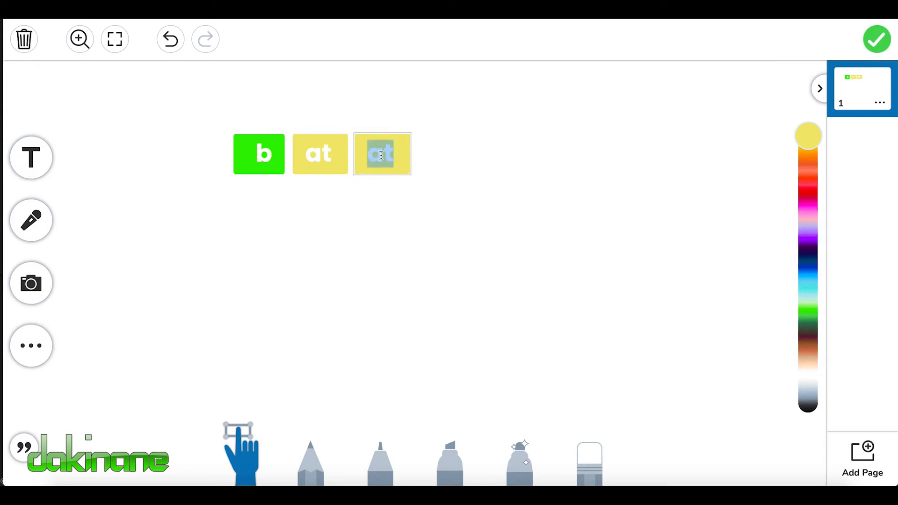
pyautogui.press('BackSpace')
pyautogui.write('ig')
pyautogui.click(437, 233)
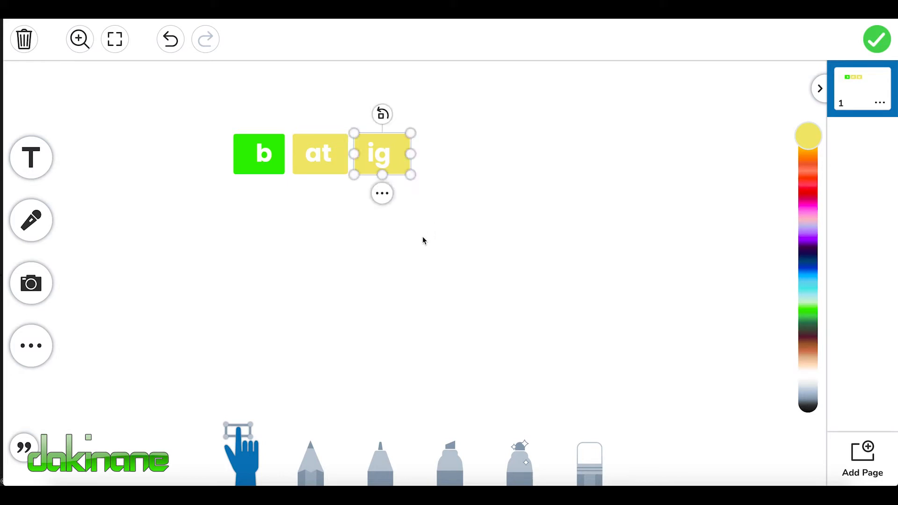
pyautogui.click(446, 245)
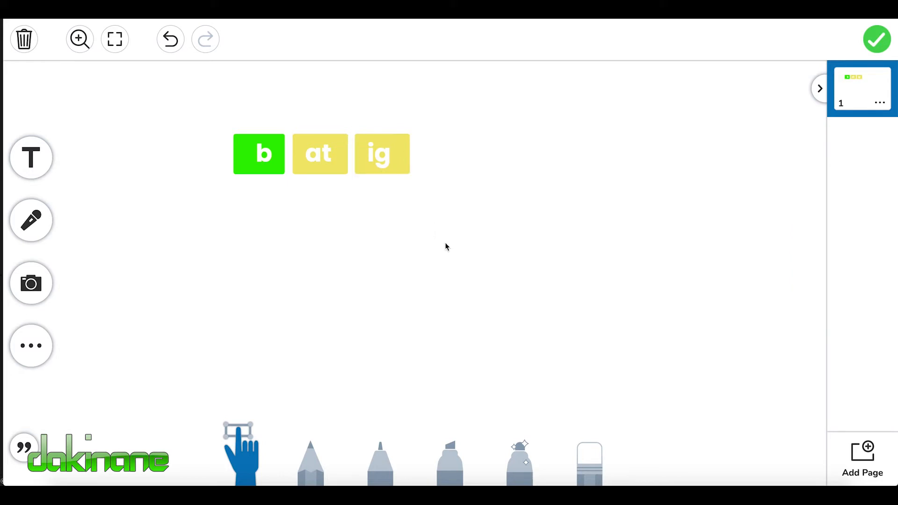
pyautogui.click(387, 167)
pyautogui.click(487, 223)
# - Insert a rounded square shape below the labels and stretch it into a tall, slightly wider box
pyautogui.click(32, 347)
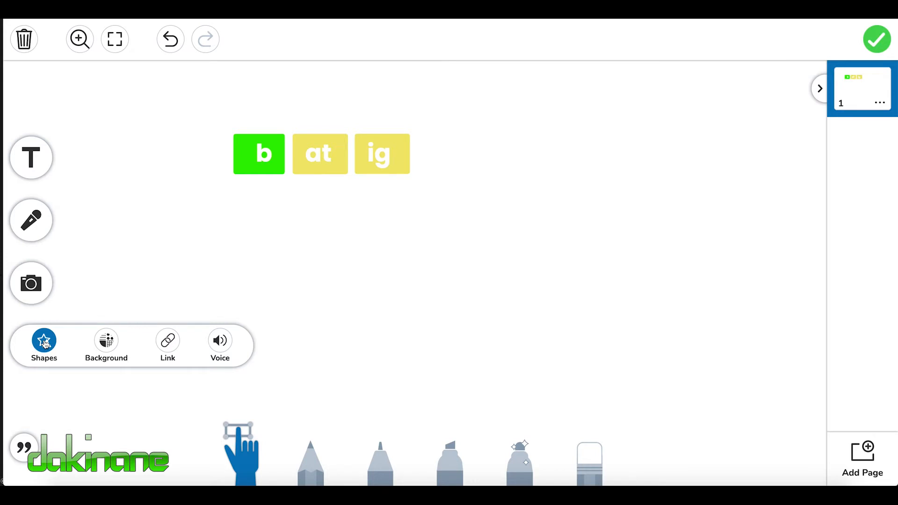
pyautogui.click(44, 343)
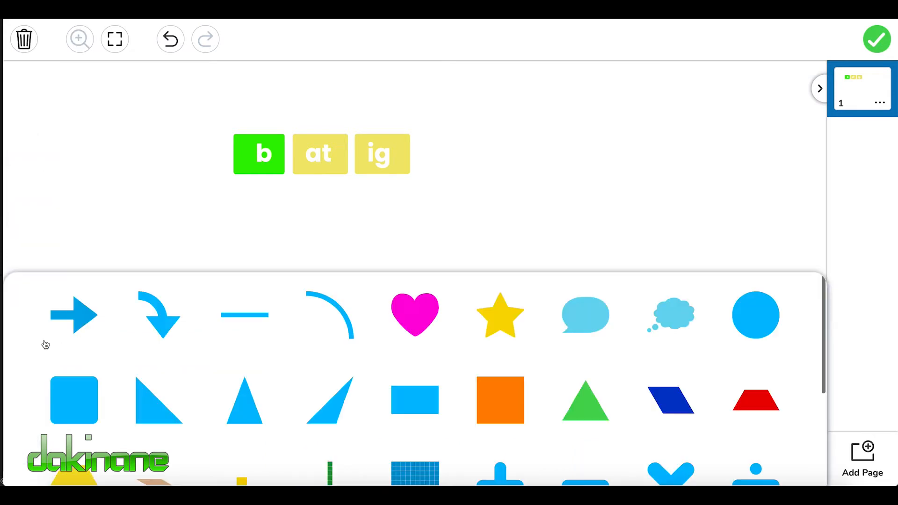
pyautogui.click(80, 398)
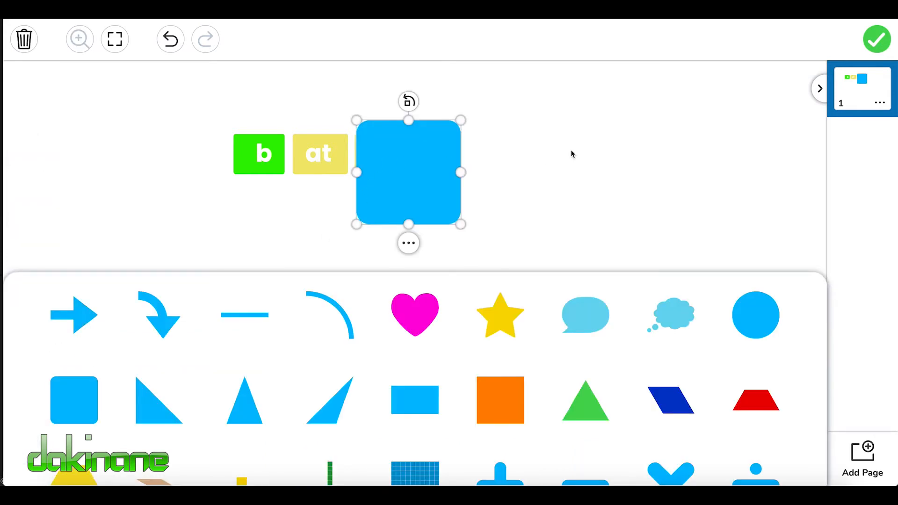
pyautogui.moveTo(407, 183); pyautogui.dragTo(238, 310)
pyautogui.moveTo(240, 350); pyautogui.dragTo(240, 406)
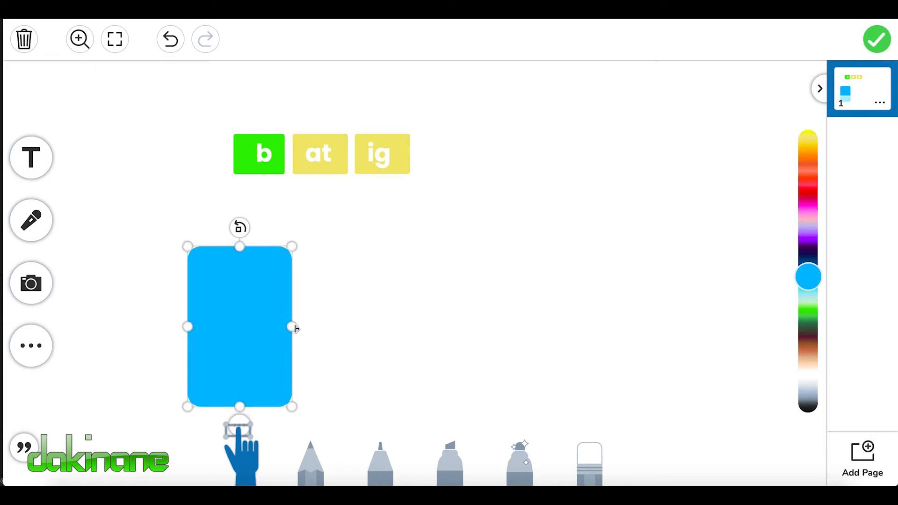
pyautogui.moveTo(296, 329); pyautogui.dragTo(303, 327)
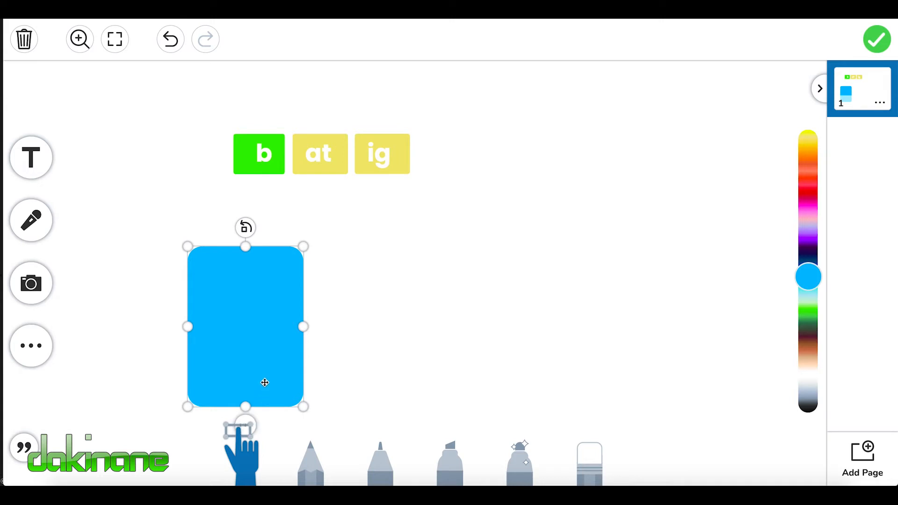
pyautogui.moveTo(263, 384); pyautogui.dragTo(266, 336)
# - Style the rounded box as a purple outline without fill and place it lower on the page
pyautogui.click(248, 379)
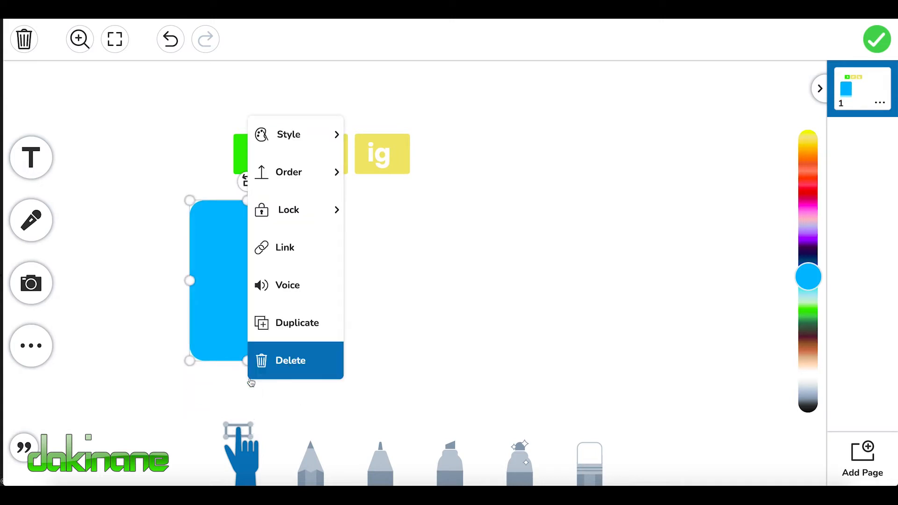
pyautogui.moveTo(315, 146)
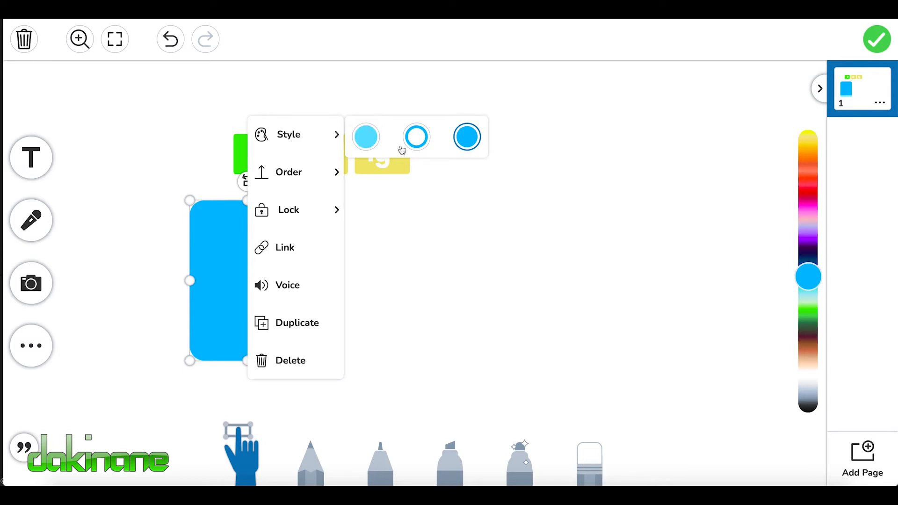
pyautogui.click(415, 145)
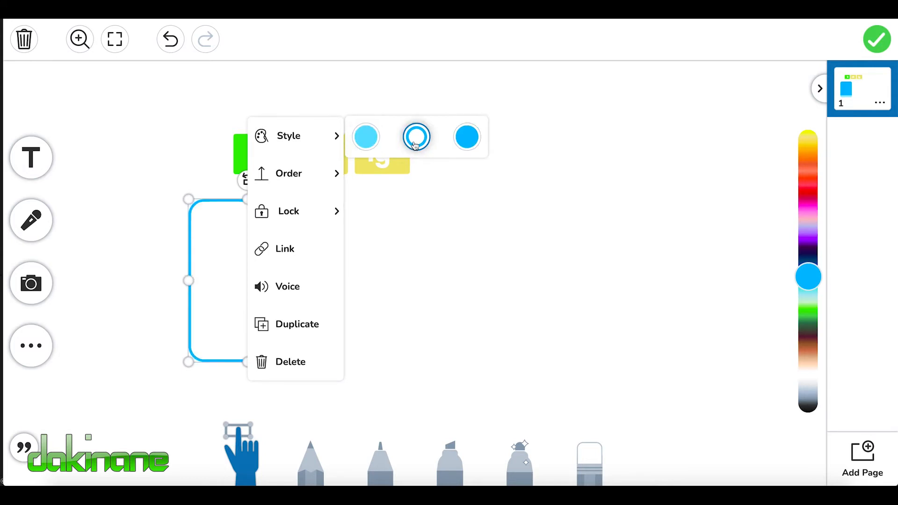
pyautogui.moveTo(814, 279); pyautogui.dragTo(814, 243)
pyautogui.click(682, 287)
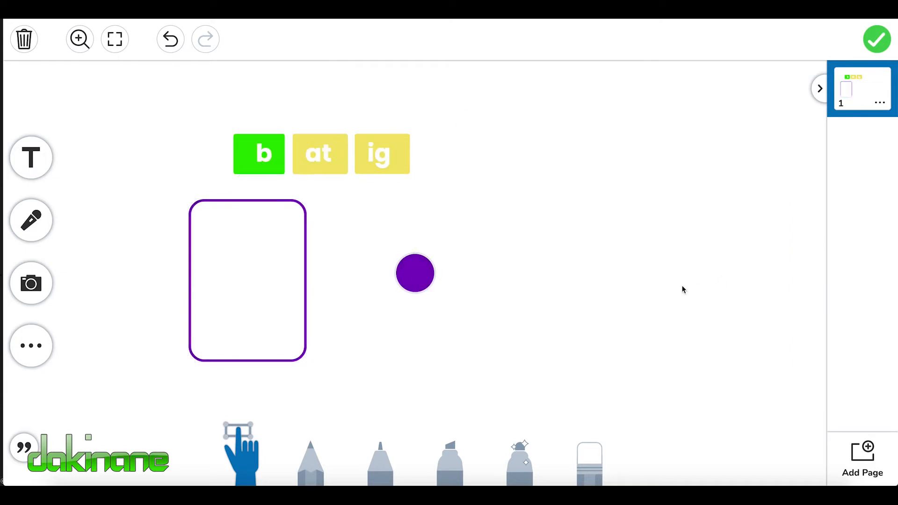
pyautogui.moveTo(254, 285); pyautogui.dragTo(237, 335)
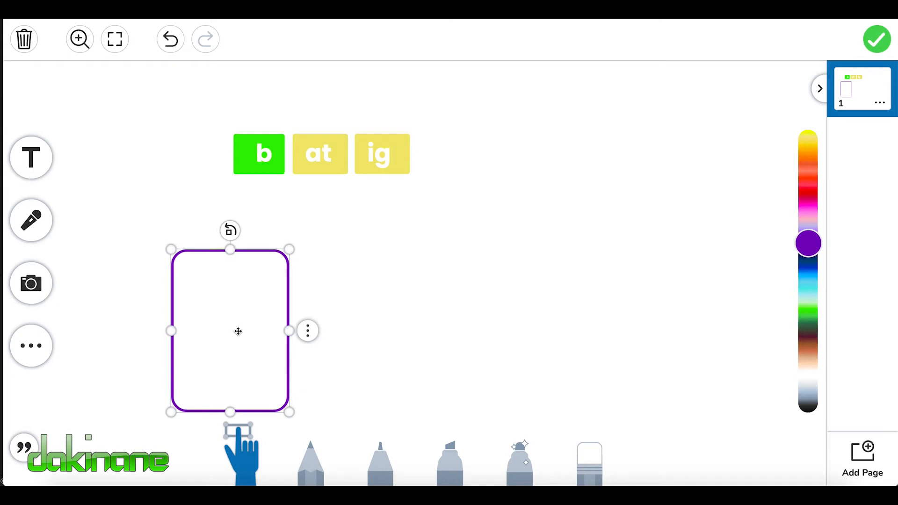
# - Insert a rectangle shape, flatten it and place it on the upper edge of the purple box as a jar lid
pyautogui.click(35, 353)
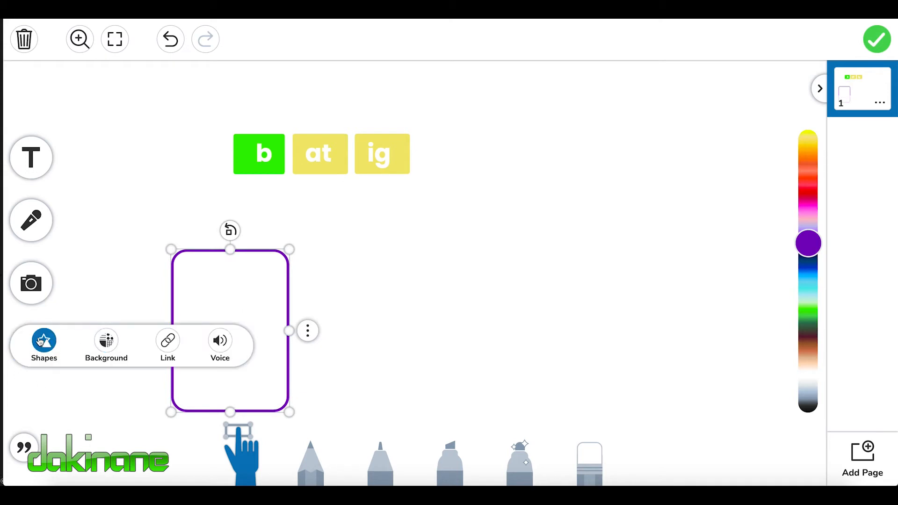
pyautogui.click(43, 343)
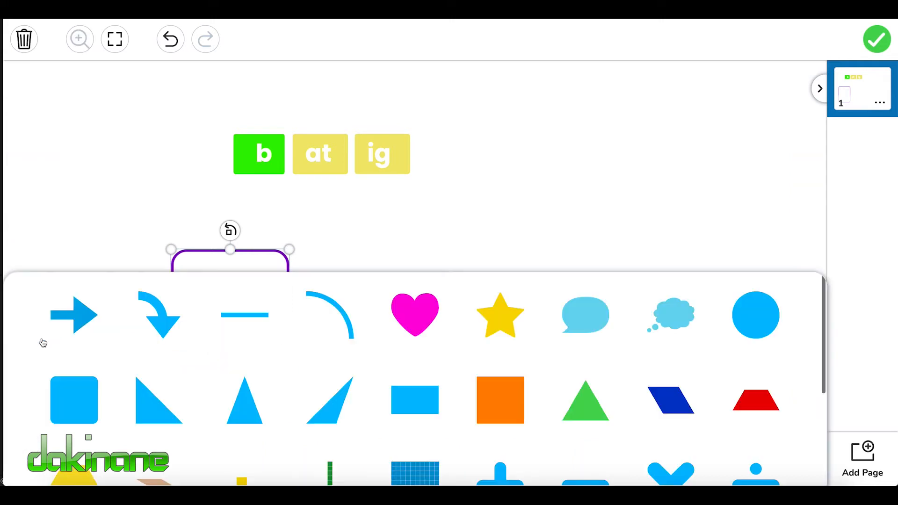
pyautogui.click(414, 410)
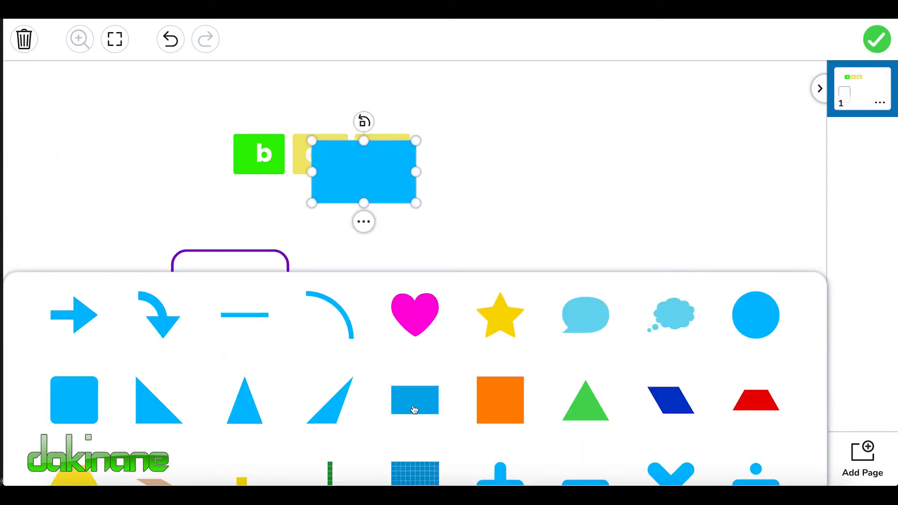
pyautogui.click(383, 175)
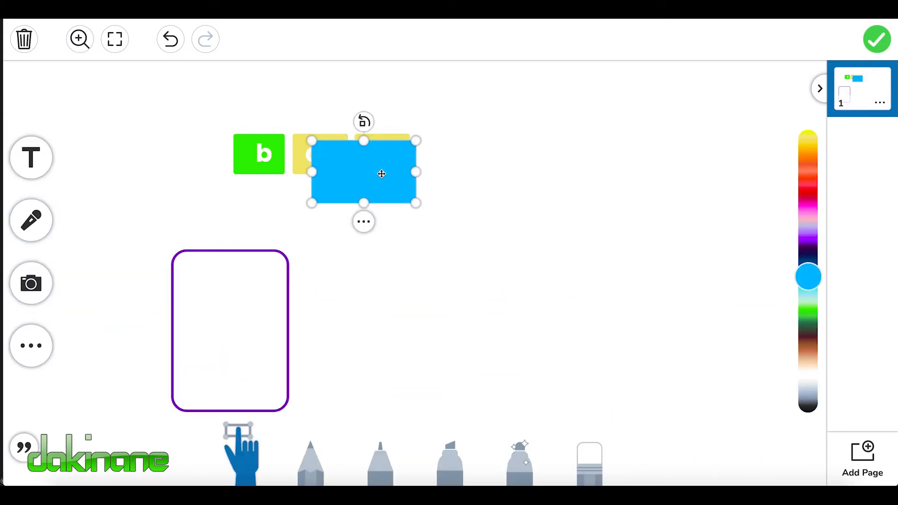
pyautogui.moveTo(378, 172); pyautogui.dragTo(497, 245)
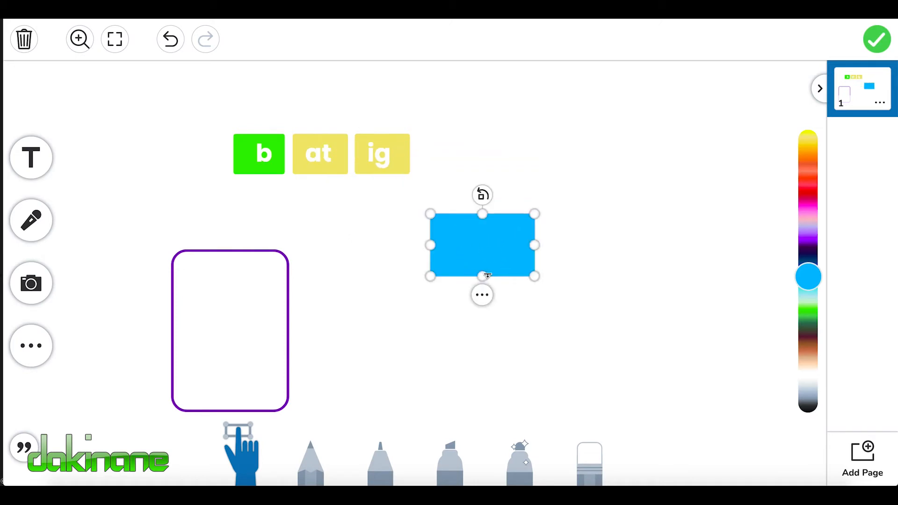
pyautogui.moveTo(484, 278); pyautogui.dragTo(244, 229)
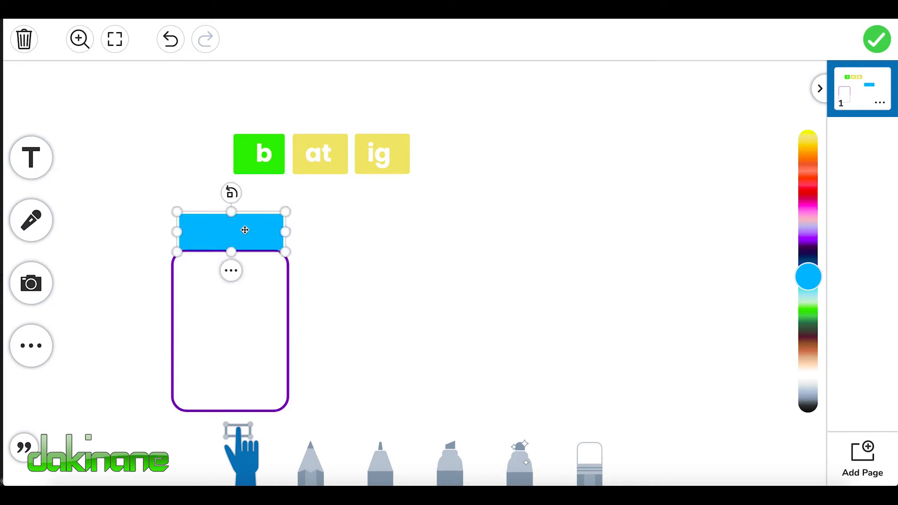
# - Colour the lid rectangle purple and reduce its height to leave a small gap above the jar outline
pyautogui.moveTo(812, 277); pyautogui.dragTo(813, 243)
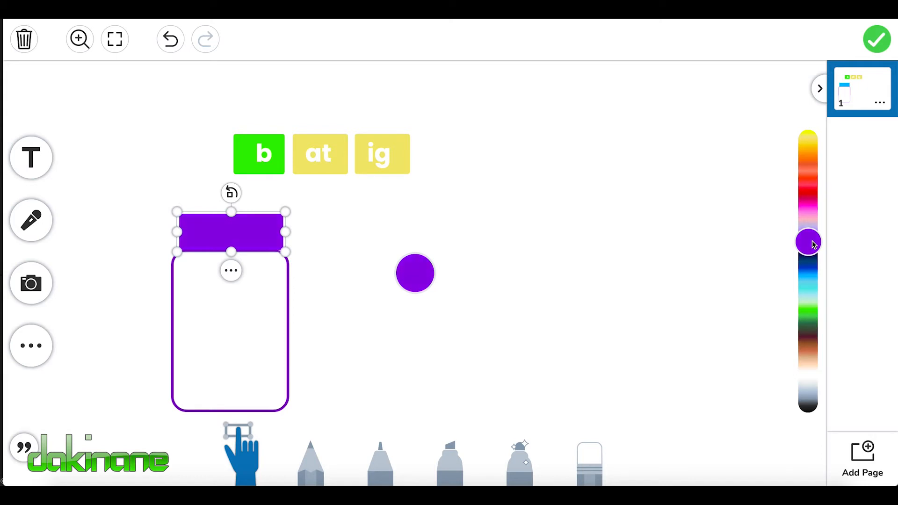
pyautogui.click(610, 342)
pyautogui.click(244, 226)
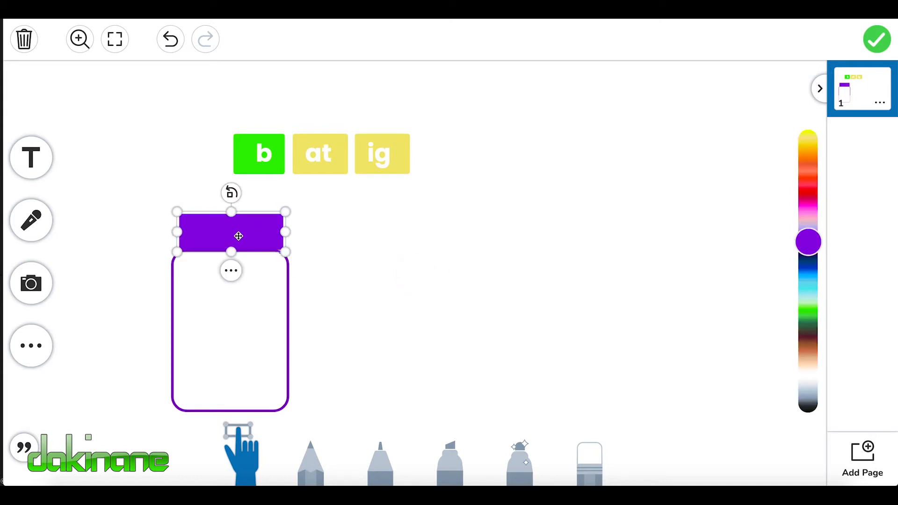
pyautogui.moveTo(231, 251); pyautogui.dragTo(230, 248)
pyautogui.click(406, 263)
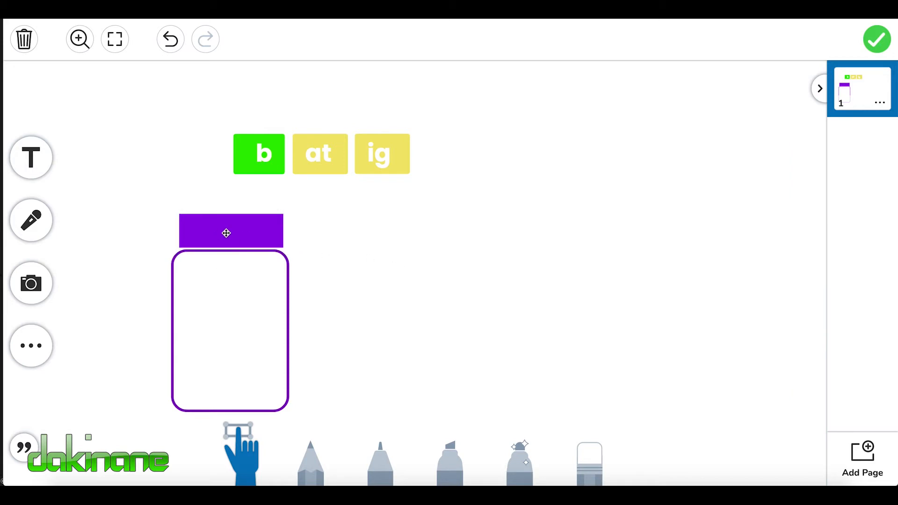
# - Add a new text label reading "at" with centred alignment
pyautogui.click(33, 166)
pyautogui.click(34, 168)
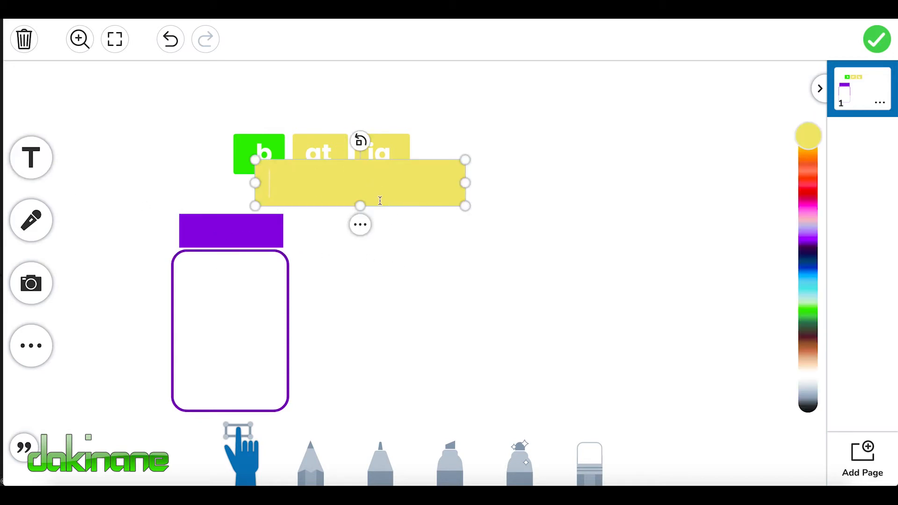
pyautogui.click(360, 225)
pyautogui.moveTo(410, 200)
pyautogui.moveTo(404, 161)
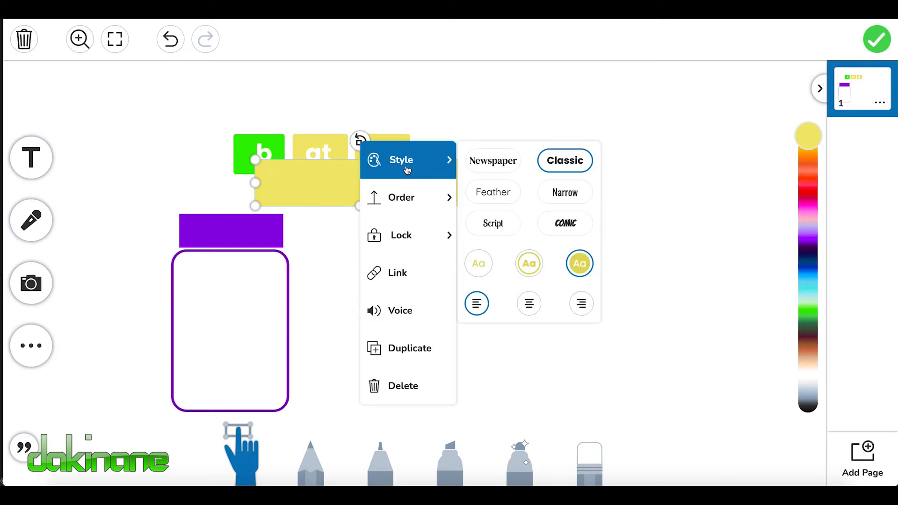
pyautogui.click(533, 301)
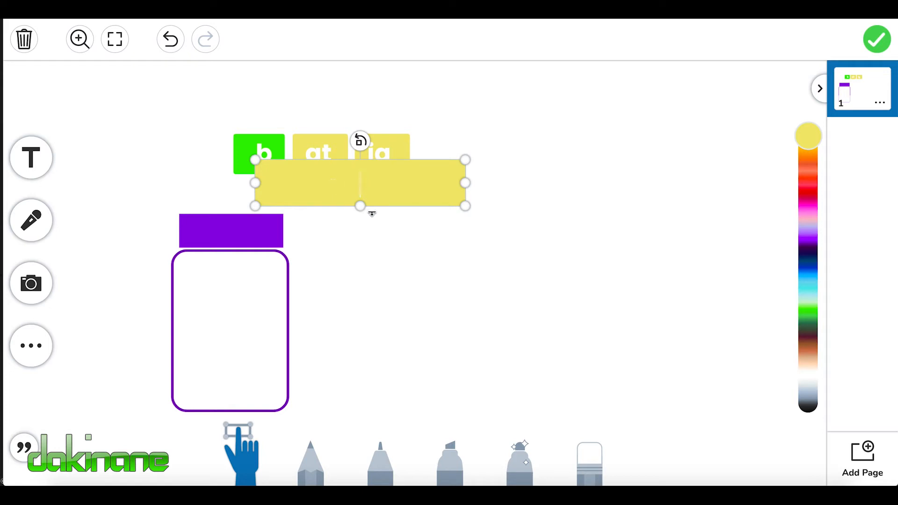
pyautogui.write('at')
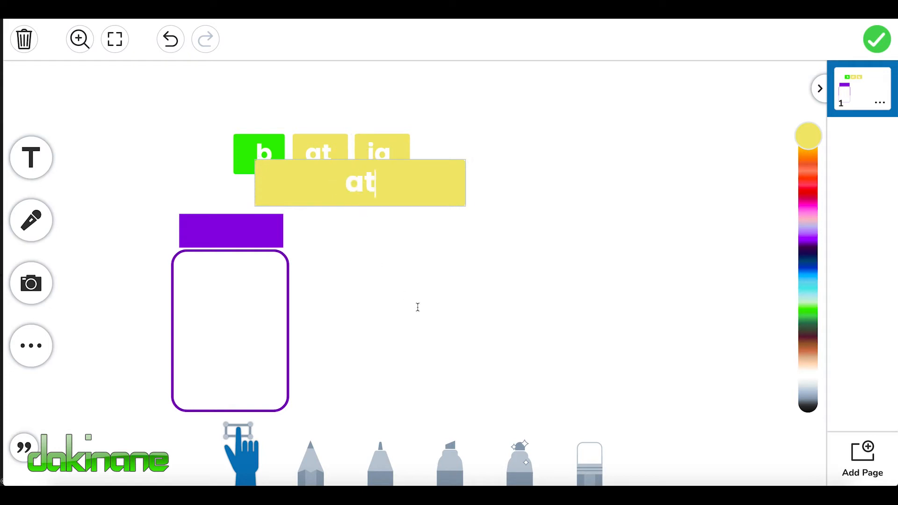
pyautogui.click(432, 306)
# - Change the new centred "at" label to the plain text style without a background fill
pyautogui.click(327, 179)
pyautogui.click(401, 246)
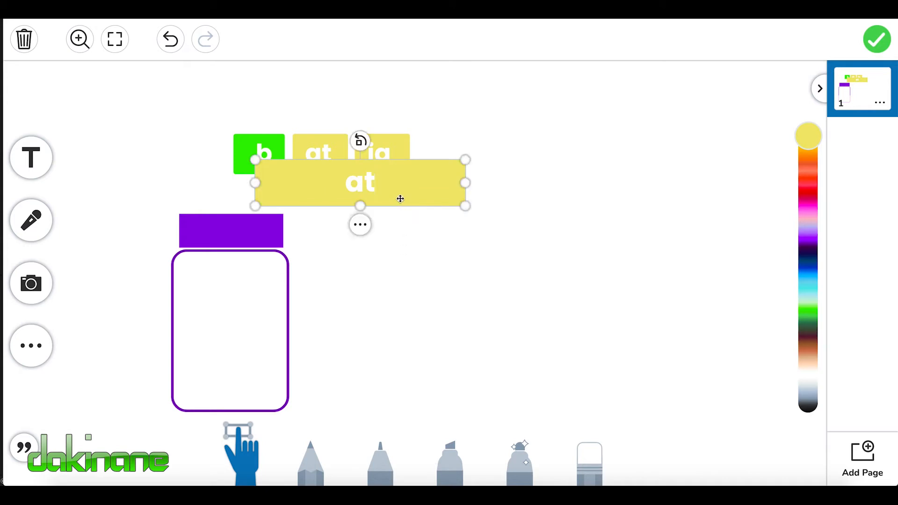
pyautogui.click(361, 222)
pyautogui.moveTo(407, 171)
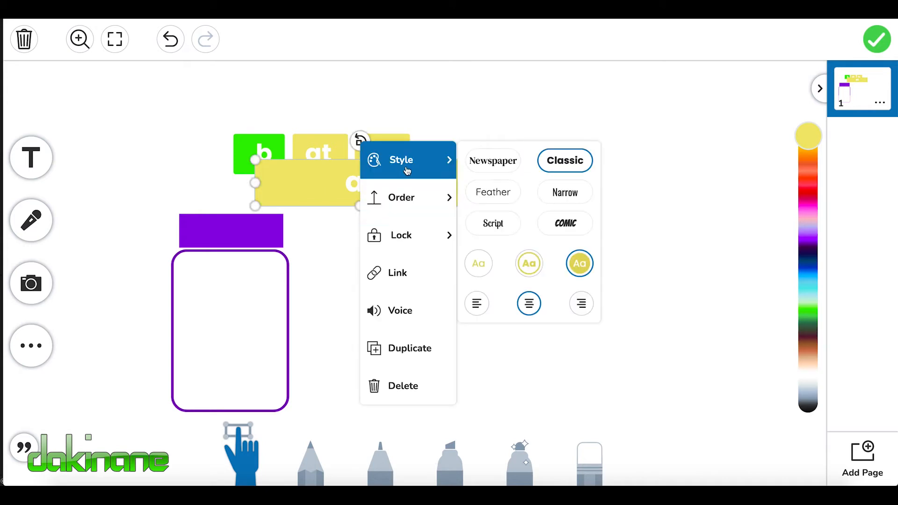
pyautogui.click(480, 271)
pyautogui.click(478, 379)
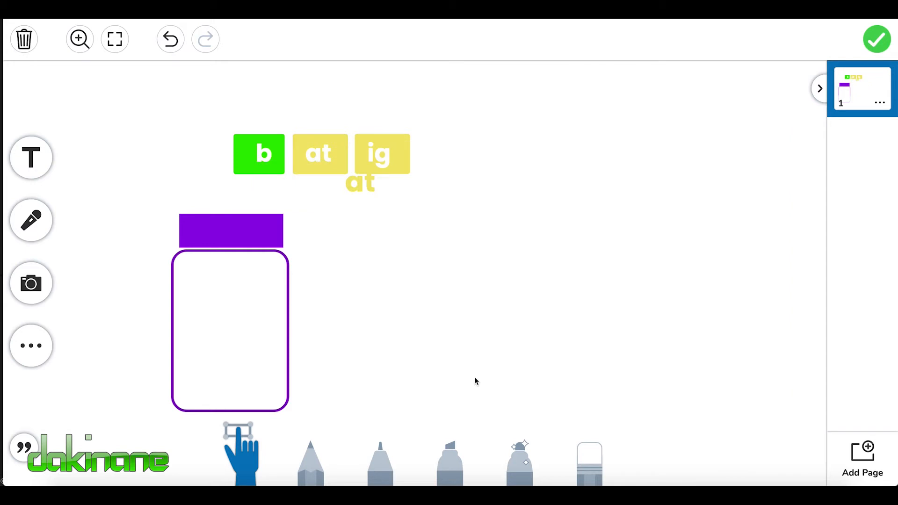
# - Narrow the plain yellow "at" label's text box and place it centred on the purple jar lid
pyautogui.click(373, 184)
pyautogui.moveTo(376, 187); pyautogui.dragTo(503, 255)
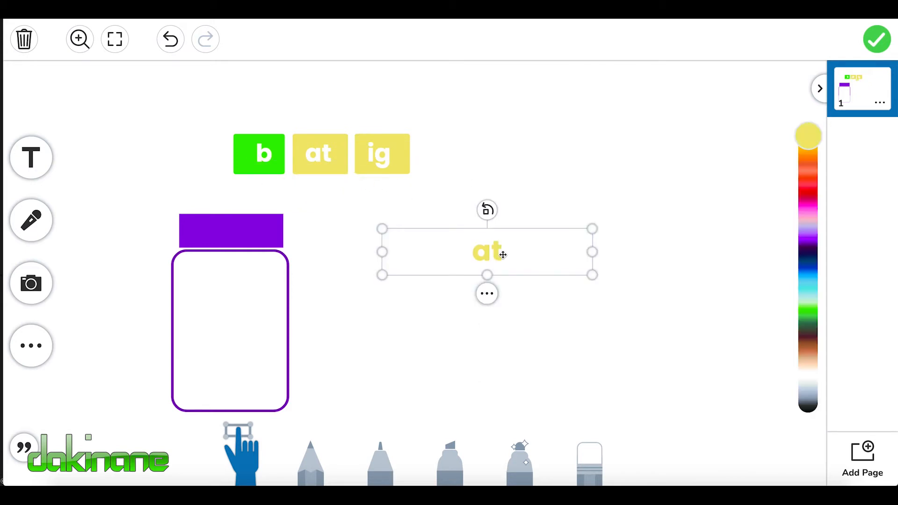
pyautogui.moveTo(595, 254); pyautogui.dragTo(252, 246)
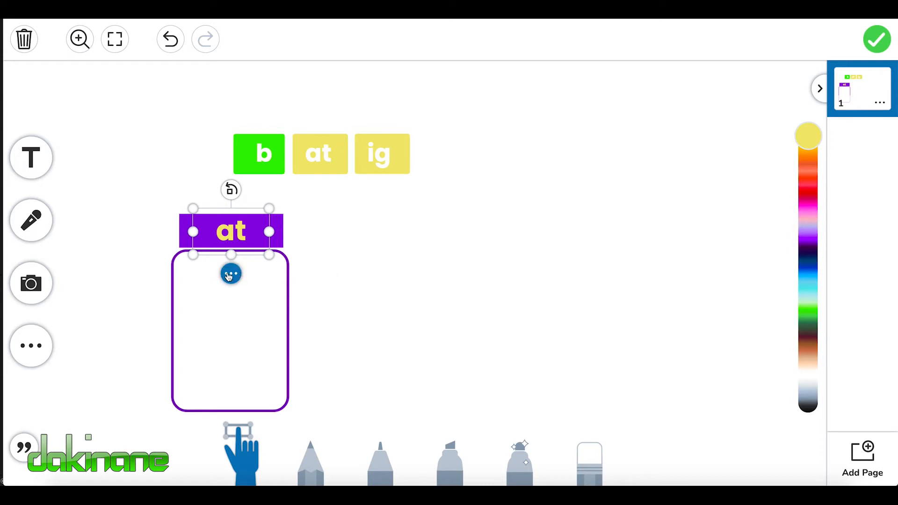
pyautogui.click(341, 229)
# - Lock the purple lid rectangle in position and size with Lock All
pyautogui.click(271, 230)
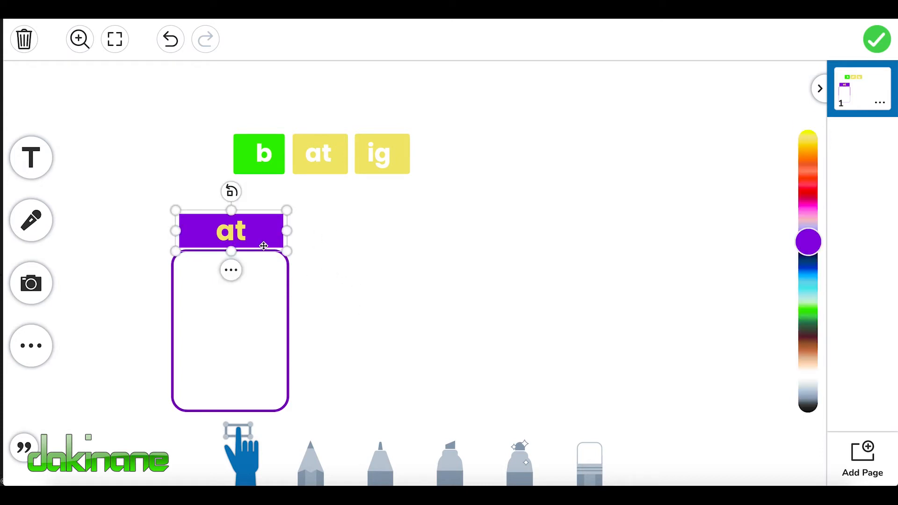
pyautogui.click(236, 272)
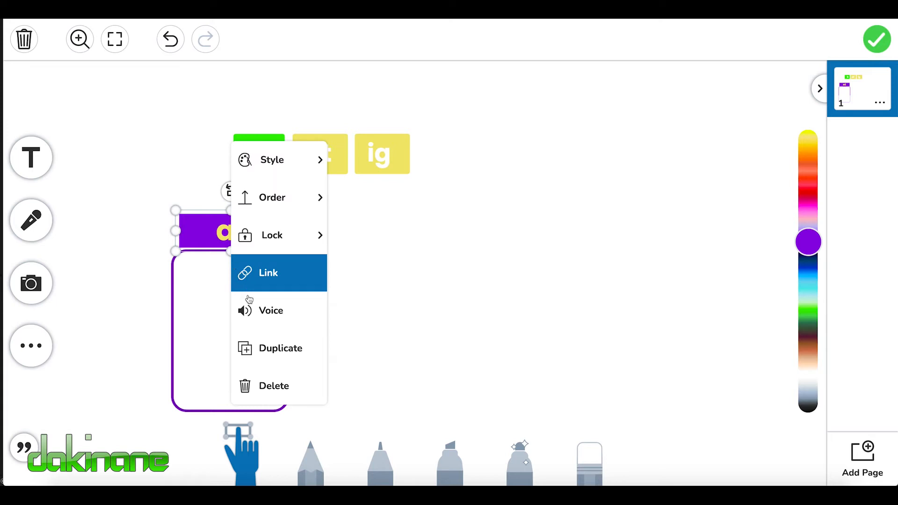
pyautogui.moveTo(268, 201)
pyautogui.moveTo(273, 240)
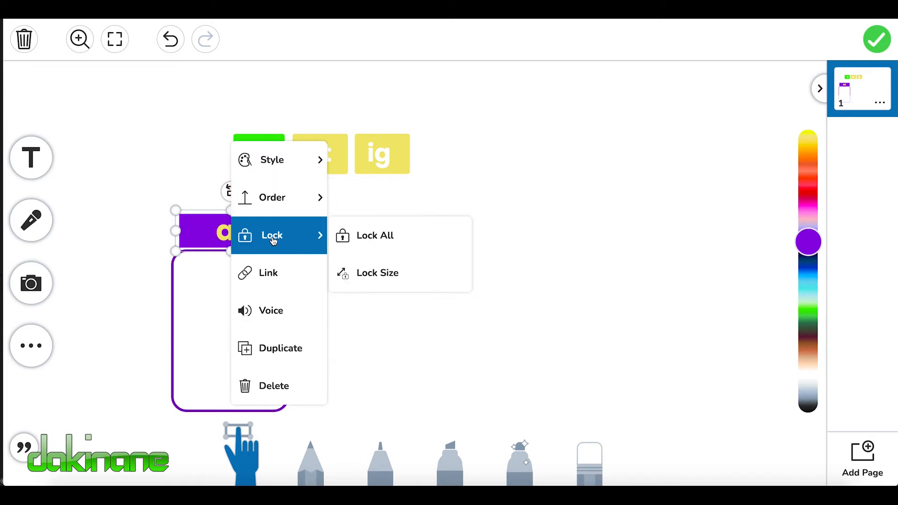
pyautogui.click(378, 241)
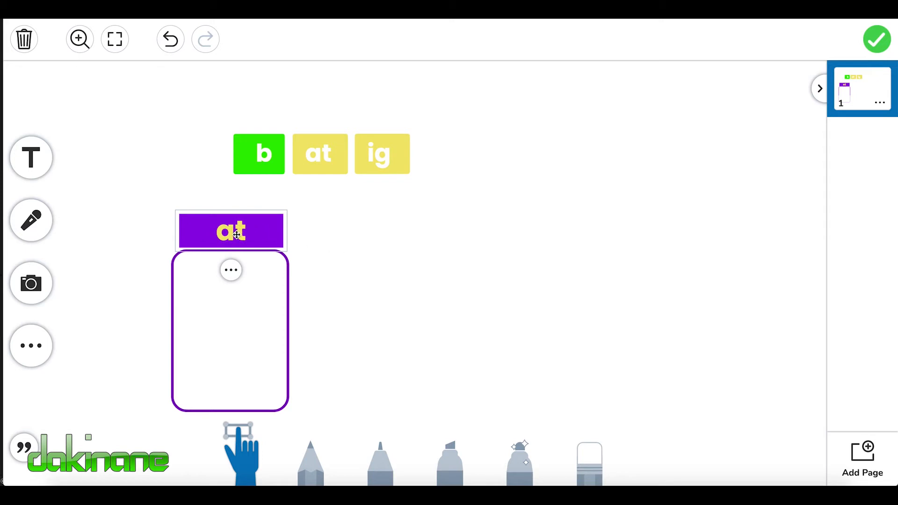
# - Apply Lock All to the "at" label on the jar lid
pyautogui.click(236, 235)
pyautogui.click(232, 270)
pyautogui.moveTo(275, 226)
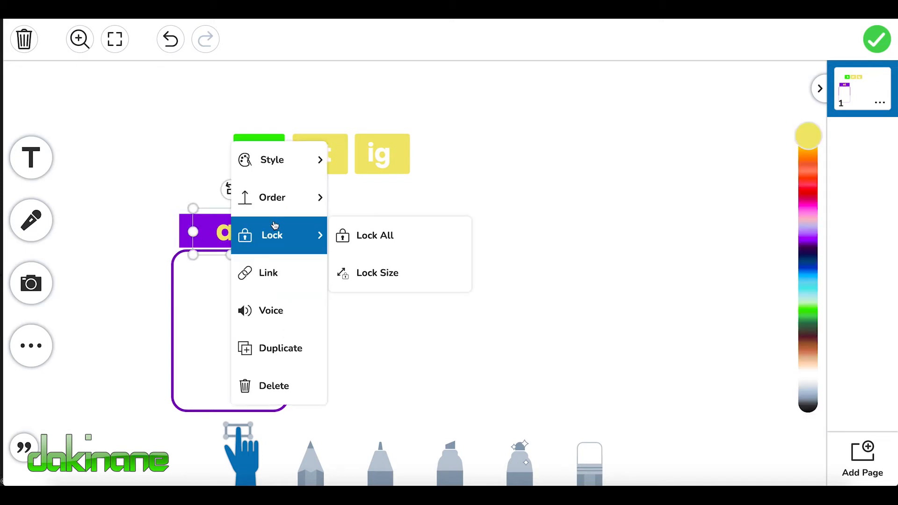
pyautogui.click(374, 236)
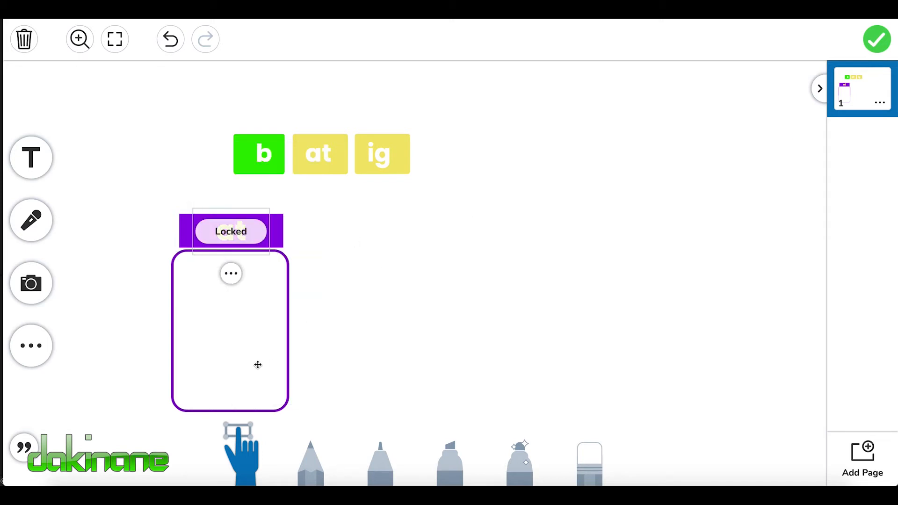
# - Apply Lock All to the purple rounded jar outline
pyautogui.click(258, 365)
pyautogui.click(309, 330)
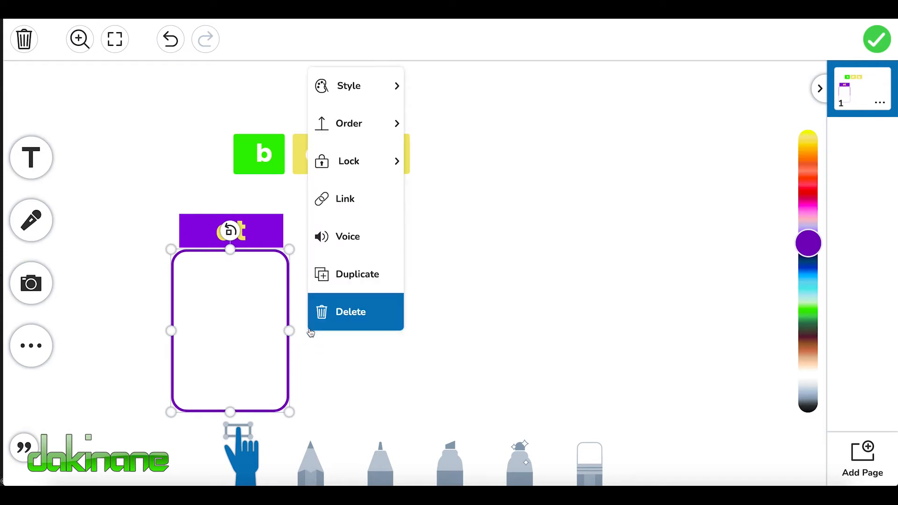
pyautogui.moveTo(354, 174)
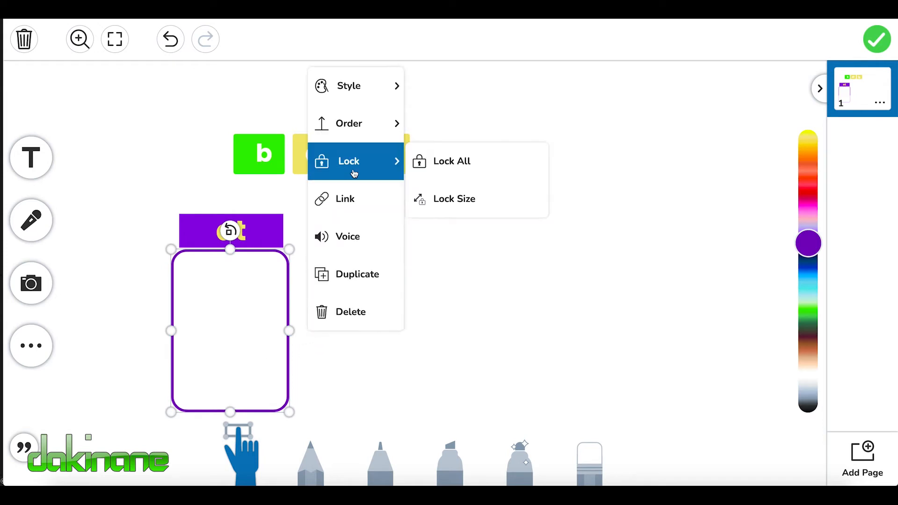
pyautogui.click(426, 164)
pyautogui.click(199, 325)
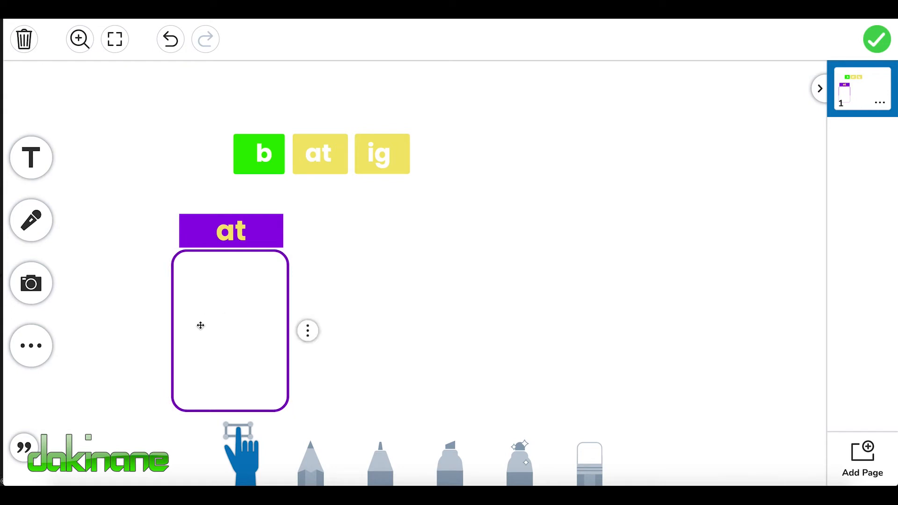
# - Move the "b", "at" and "ig" labels up into an evenly spaced row above the jar
pyautogui.click(251, 161)
pyautogui.moveTo(251, 161)
pyautogui.mouseDown()
pyautogui.moveTo(194, 287)
pyautogui.moveTo(257, 161)
pyautogui.mouseUp()
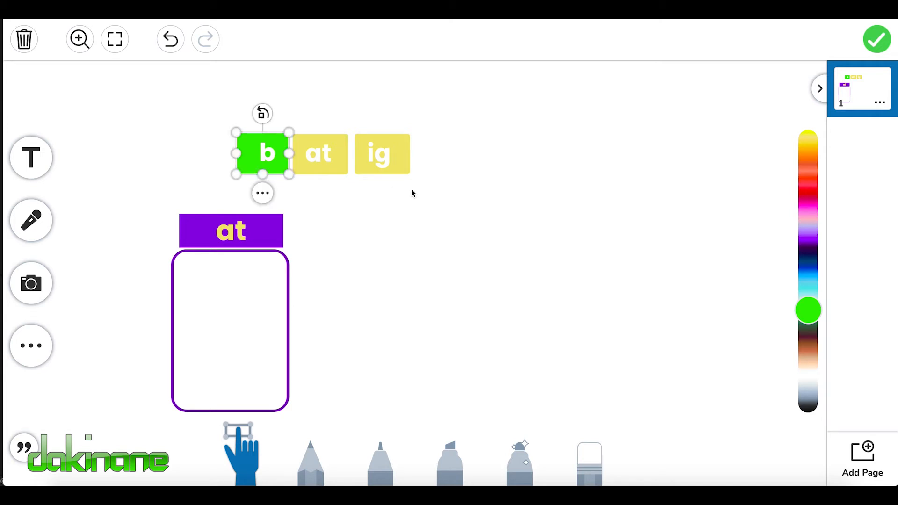
pyautogui.click(419, 211)
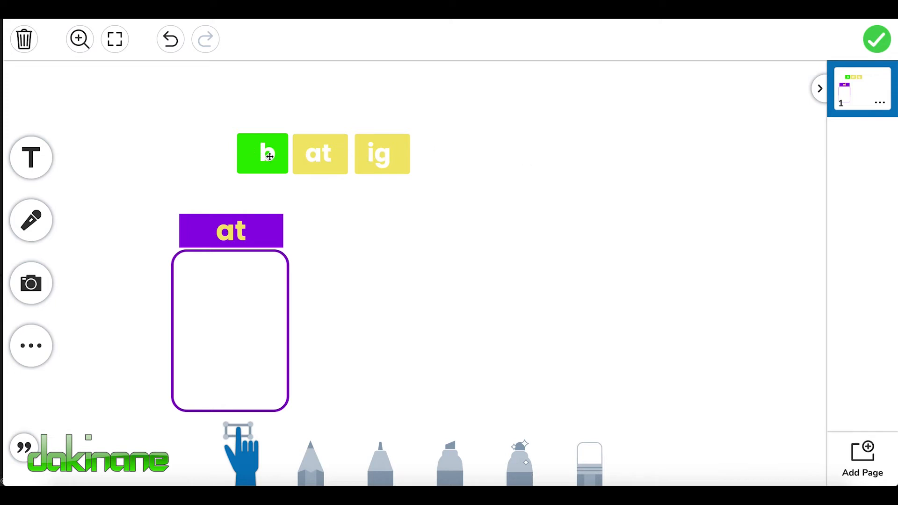
pyautogui.moveTo(261, 155); pyautogui.dragTo(228, 127)
pyautogui.moveTo(316, 160); pyautogui.dragTo(312, 117)
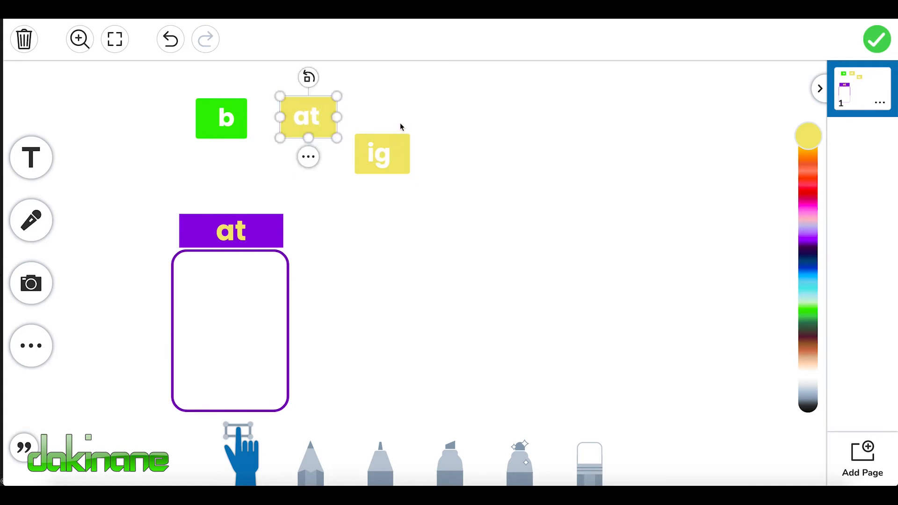
pyautogui.moveTo(401, 164); pyautogui.dragTo(404, 123)
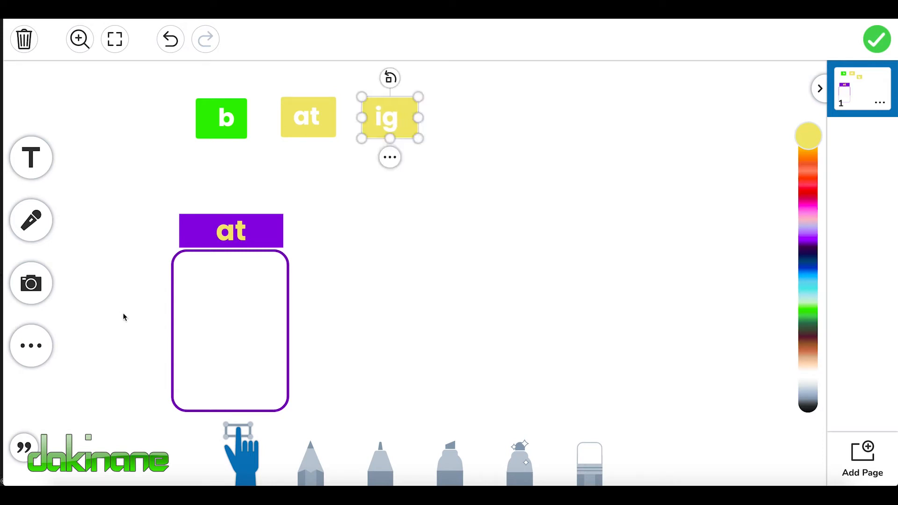
# - Insert a blue line shape beneath the row of labels and stretch it across most of the page width
pyautogui.click(40, 346)
pyautogui.click(42, 341)
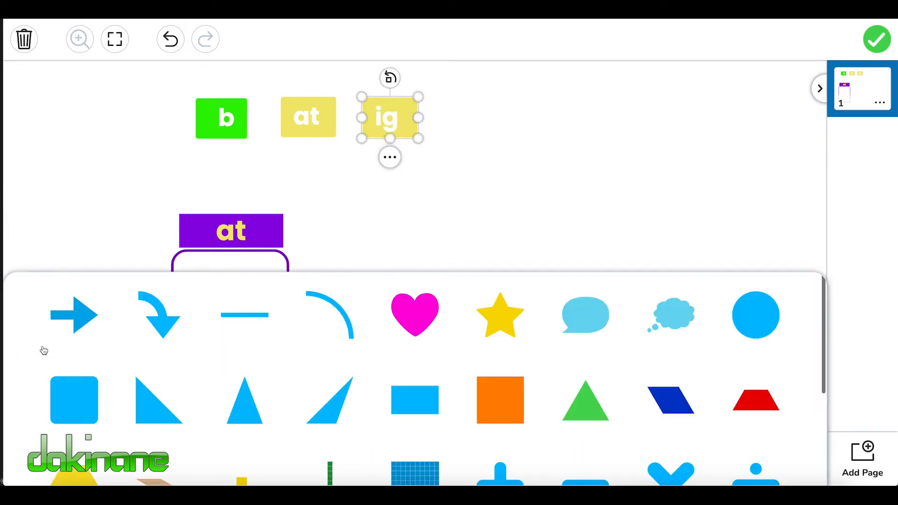
pyautogui.click(245, 316)
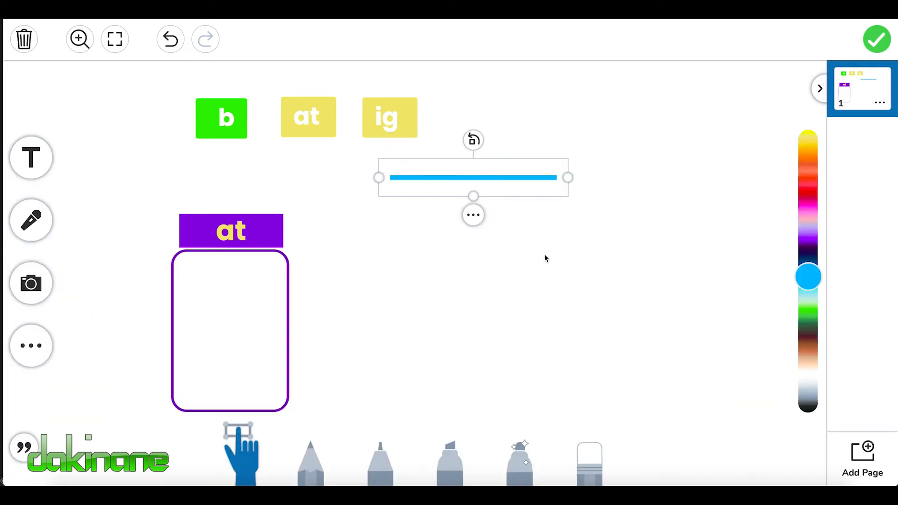
pyautogui.moveTo(501, 187); pyautogui.dragTo(300, 163)
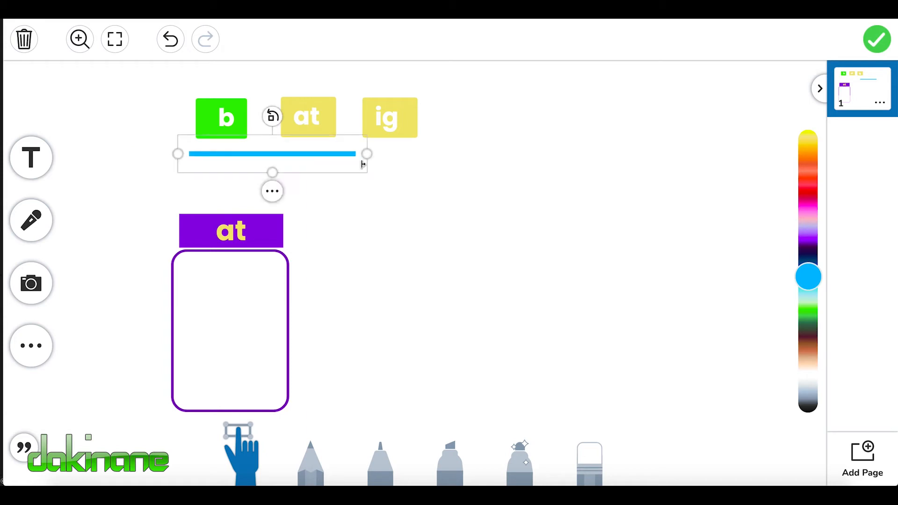
pyautogui.moveTo(366, 154); pyautogui.dragTo(753, 140)
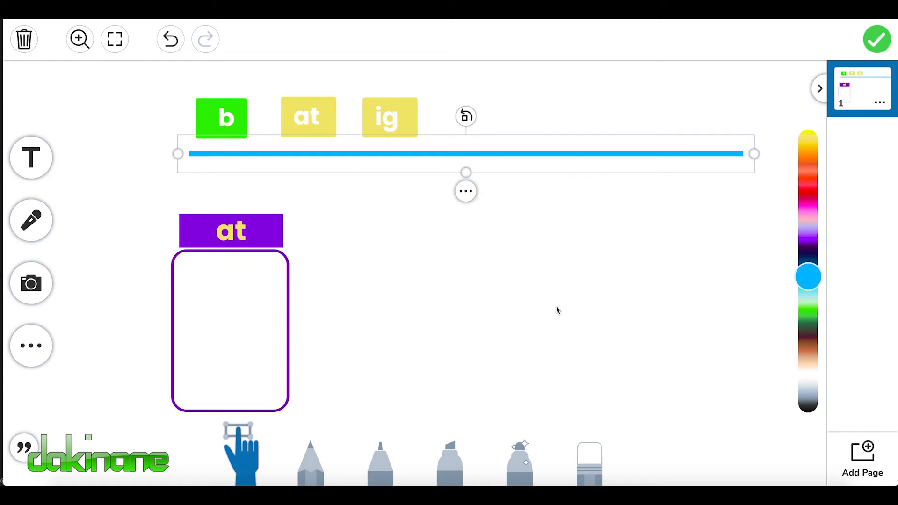
pyautogui.click(511, 266)
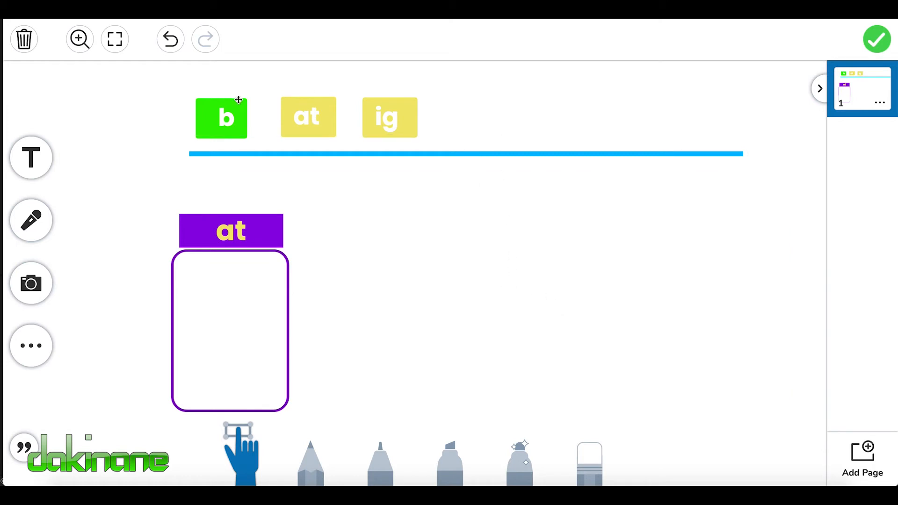
# - Make several copies of the green "b" label and spread them out over the area below the blue line
pyautogui.click(226, 127)
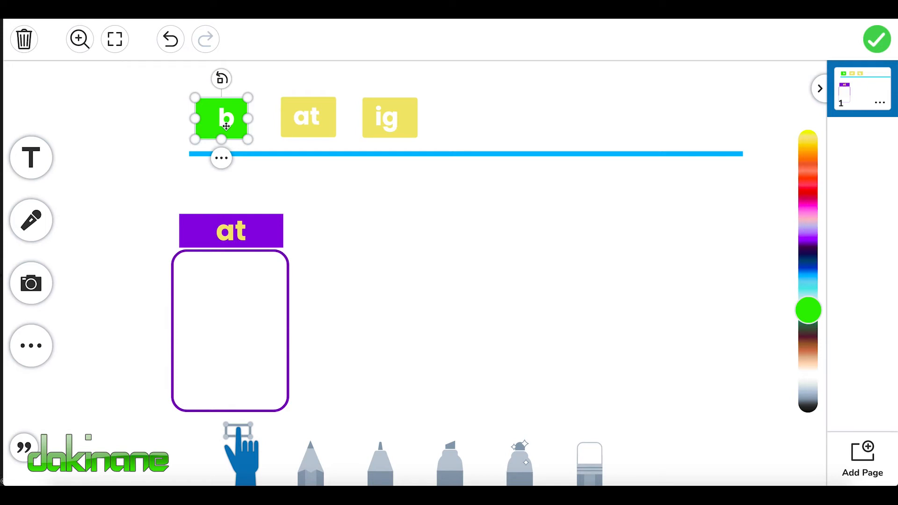
pyautogui.moveTo(226, 126); pyautogui.dragTo(484, 241)
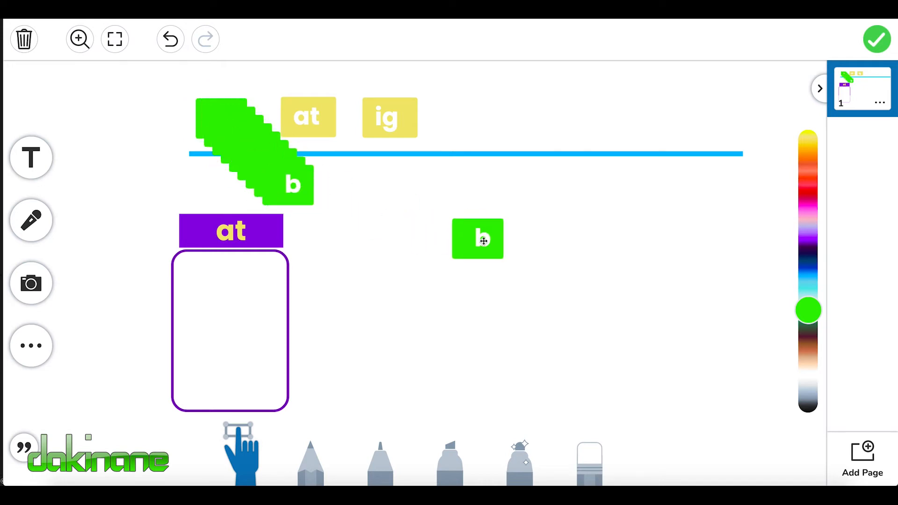
pyautogui.moveTo(294, 190); pyautogui.dragTo(467, 190)
pyautogui.moveTo(291, 187); pyautogui.dragTo(391, 199)
pyautogui.moveTo(283, 178); pyautogui.dragTo(360, 287)
pyautogui.moveTo(265, 164); pyautogui.dragTo(308, 207)
pyautogui.click(251, 153)
pyautogui.moveTo(251, 153); pyautogui.dragTo(359, 372)
pyautogui.click(245, 150)
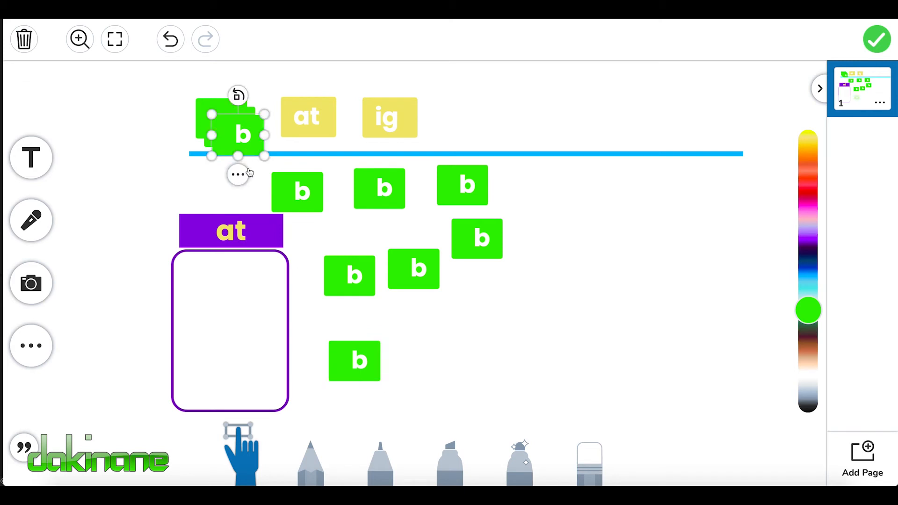
pyautogui.moveTo(245, 151); pyautogui.dragTo(470, 392)
# - Stack all the green "b" copies on top of one another in the label row above the blue line
pyautogui.moveTo(236, 140); pyautogui.dragTo(220, 128)
pyautogui.click(236, 135)
pyautogui.click(297, 192)
pyautogui.moveTo(298, 194); pyautogui.dragTo(229, 121)
pyautogui.click(374, 187)
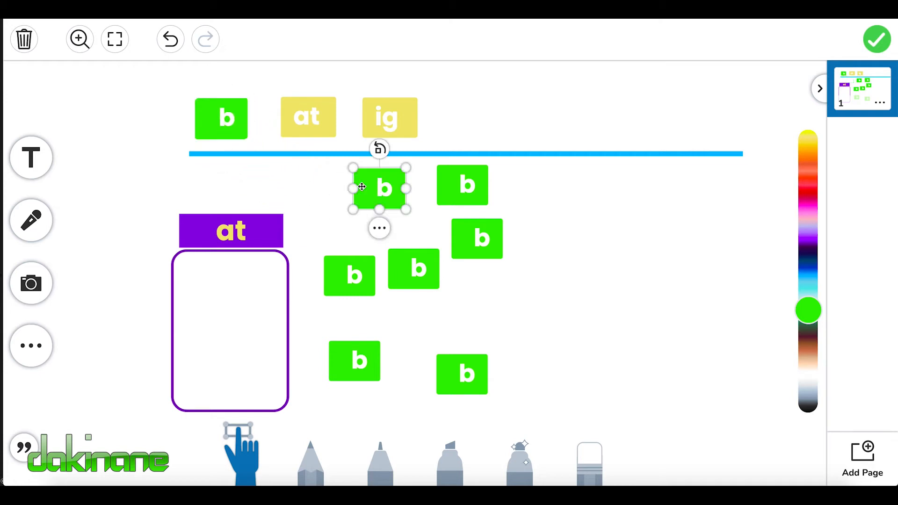
pyautogui.moveTo(374, 187); pyautogui.dragTo(219, 117)
pyautogui.click(439, 197)
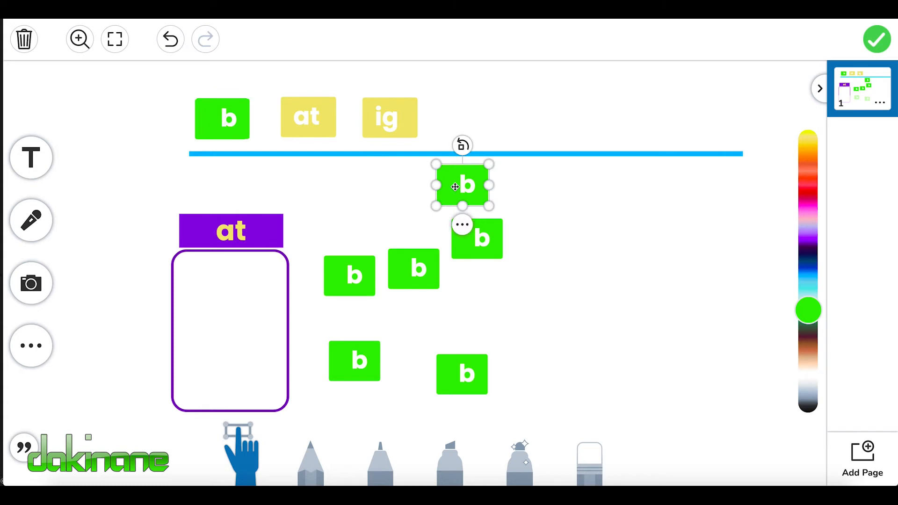
pyautogui.moveTo(440, 197); pyautogui.dragTo(220, 125)
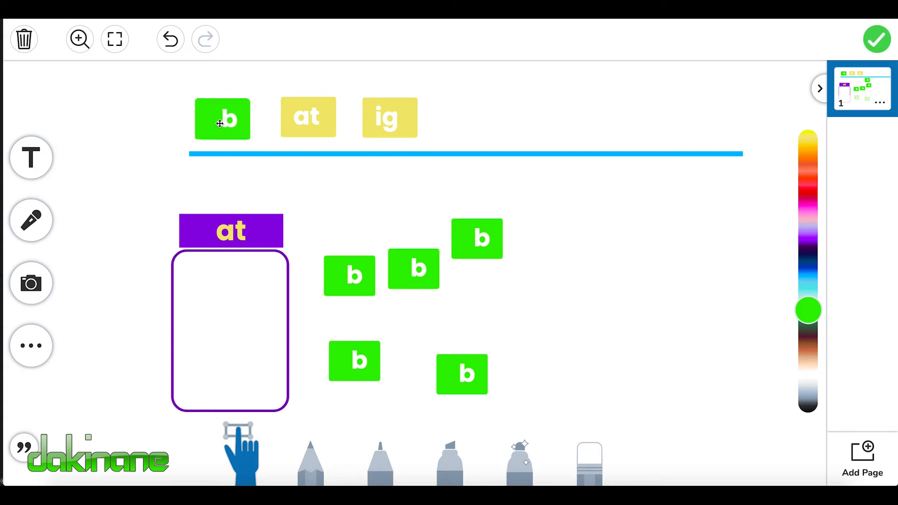
pyautogui.click(489, 238)
pyautogui.moveTo(489, 239); pyautogui.dragTo(236, 121)
pyautogui.moveTo(417, 267); pyautogui.dragTo(223, 115)
pyautogui.moveTo(351, 276); pyautogui.dragTo(221, 116)
pyautogui.moveTo(364, 346); pyautogui.dragTo(228, 116)
pyautogui.click(467, 372)
pyautogui.moveTo(467, 373); pyautogui.dragTo(233, 115)
pyautogui.click(498, 297)
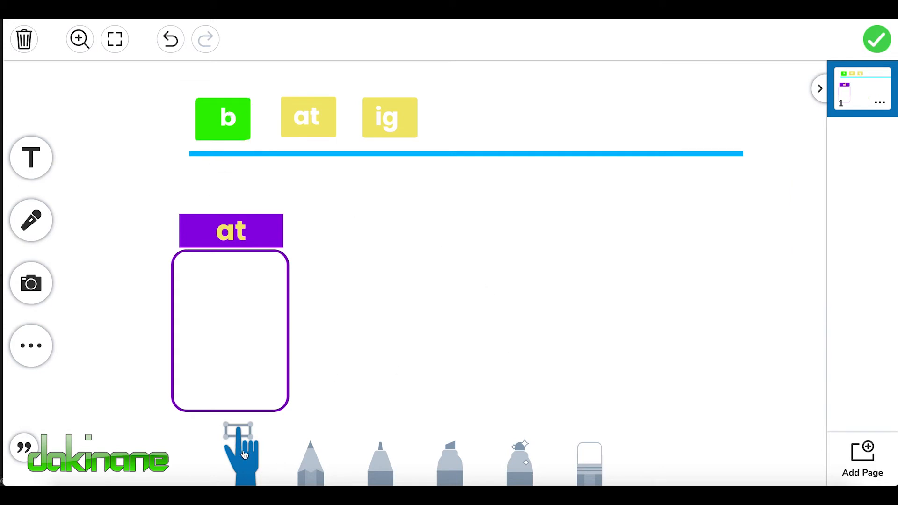
# - Place a "b" label and the "at" label side by side inside the jar to form "bat"
pyautogui.moveTo(224, 120); pyautogui.dragTo(211, 291)
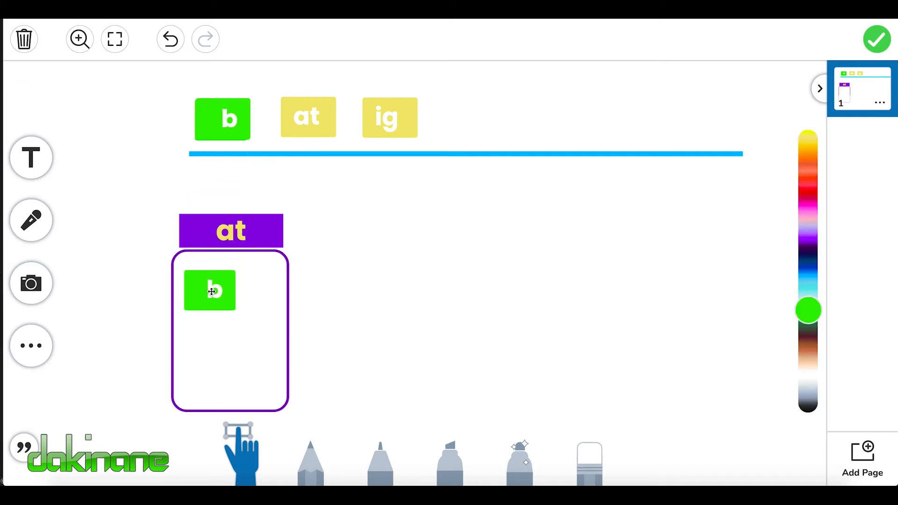
pyautogui.click(311, 119)
pyautogui.moveTo(311, 119); pyautogui.dragTo(257, 289)
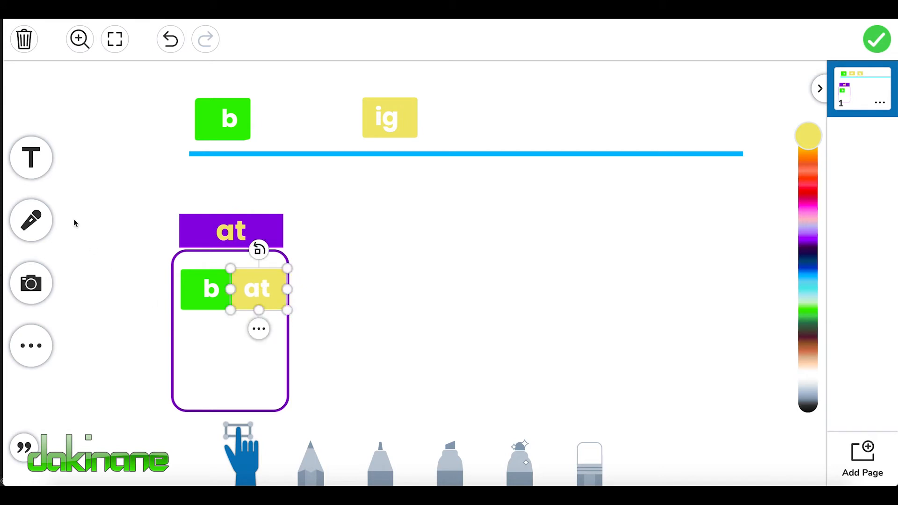
pyautogui.click(395, 316)
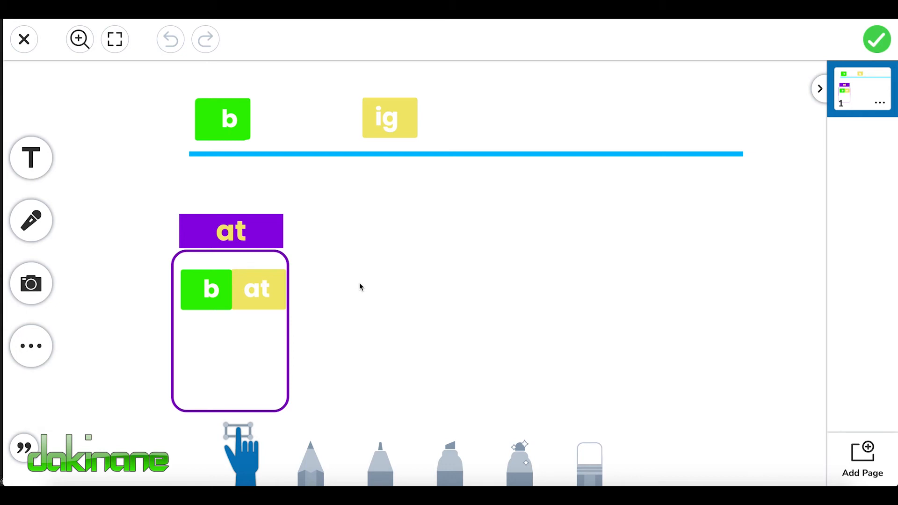
# - Confirm the finished canvas as the student template and check it in the new activity's Student Template section
pyautogui.click(879, 41)
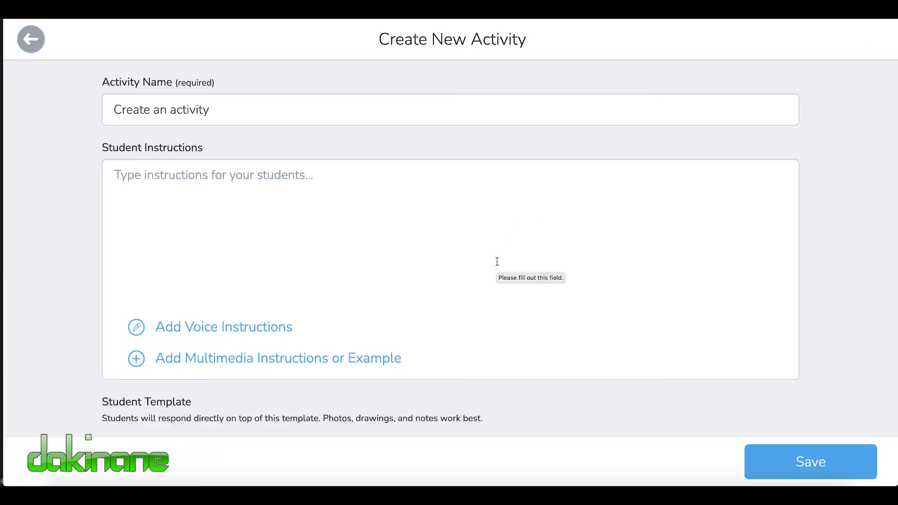
pyautogui.scroll(-2, 498, 261)
pyautogui.scroll(-2, 498, 262)
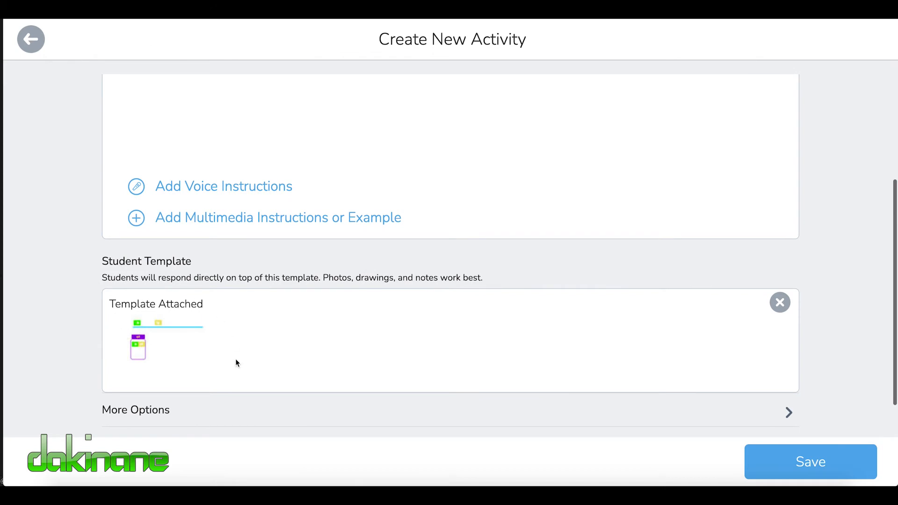
pyautogui.scroll(3, 435, 121)
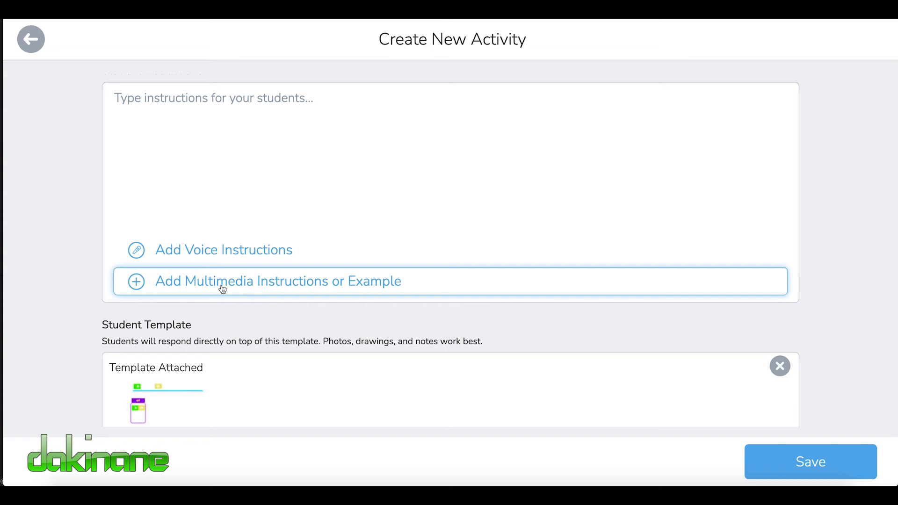
# - Open the multimedia instructions or example canvas and start a voice recording over the "ig", "og" and "id" jars
pyautogui.click(223, 289)
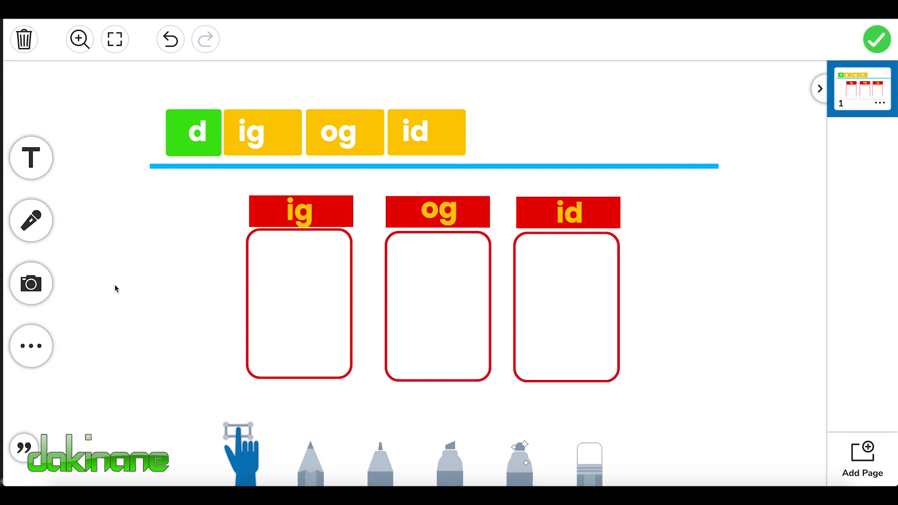
pyautogui.click(31, 224)
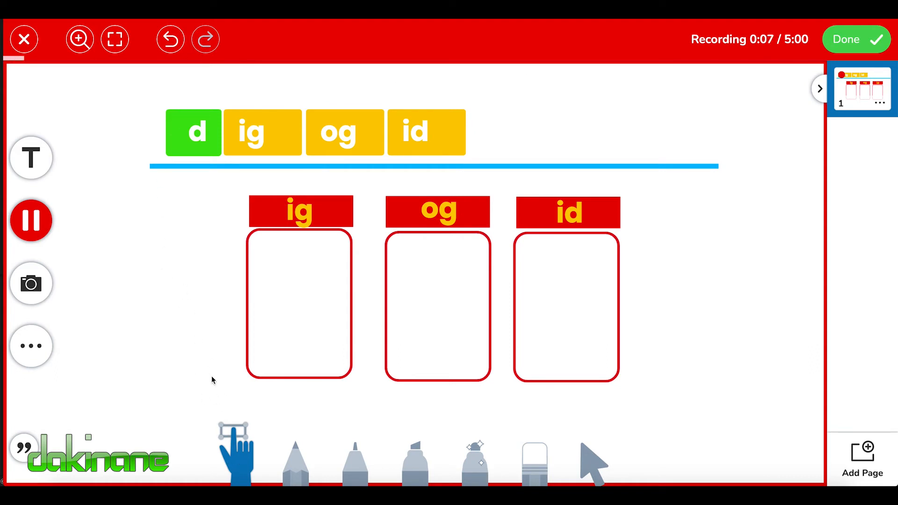
# - Build "dig" in the "ig" jar from the "d" and "ig" labels and draw round the word with the blue pen
pyautogui.moveTo(187, 140); pyautogui.dragTo(268, 286)
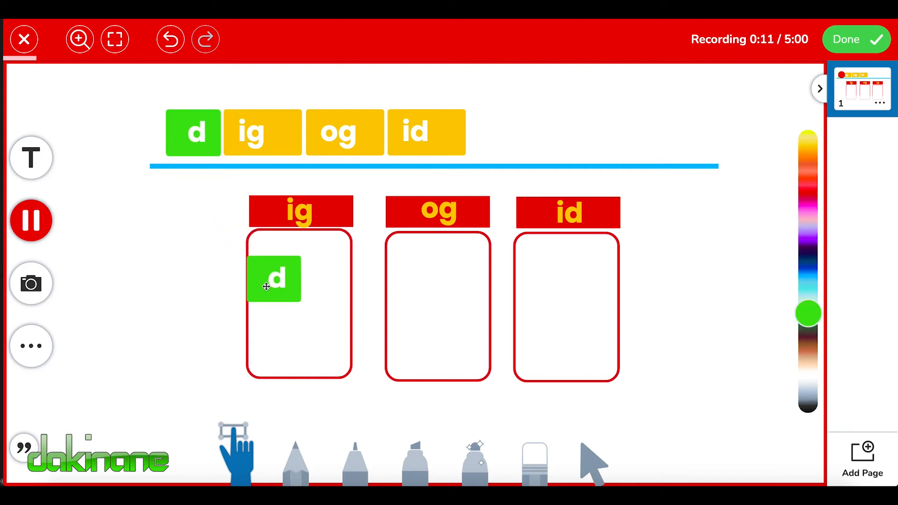
pyautogui.moveTo(265, 131); pyautogui.dragTo(339, 278)
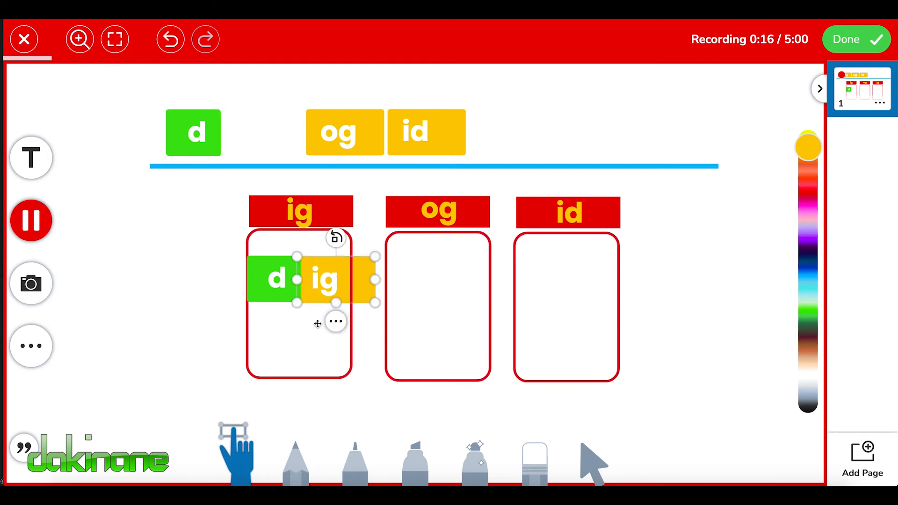
pyautogui.click(150, 337)
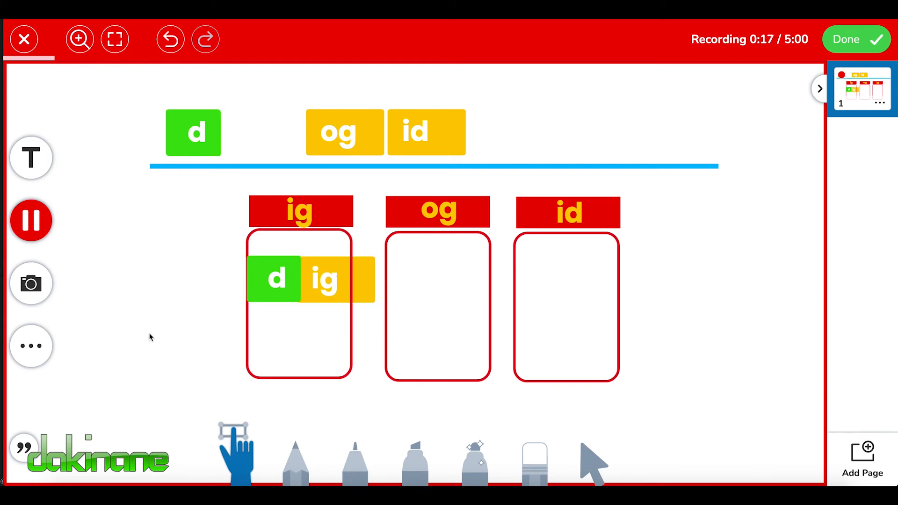
pyautogui.click(360, 465)
pyautogui.moveTo(239, 303)
pyautogui.mouseDown()
pyautogui.moveTo(355, 310)
pyautogui.moveTo(370, 270)
pyautogui.moveTo(321, 248)
pyautogui.moveTo(269, 255)
pyautogui.moveTo(241, 284)
pyautogui.moveTo(255, 306)
pyautogui.mouseUp()
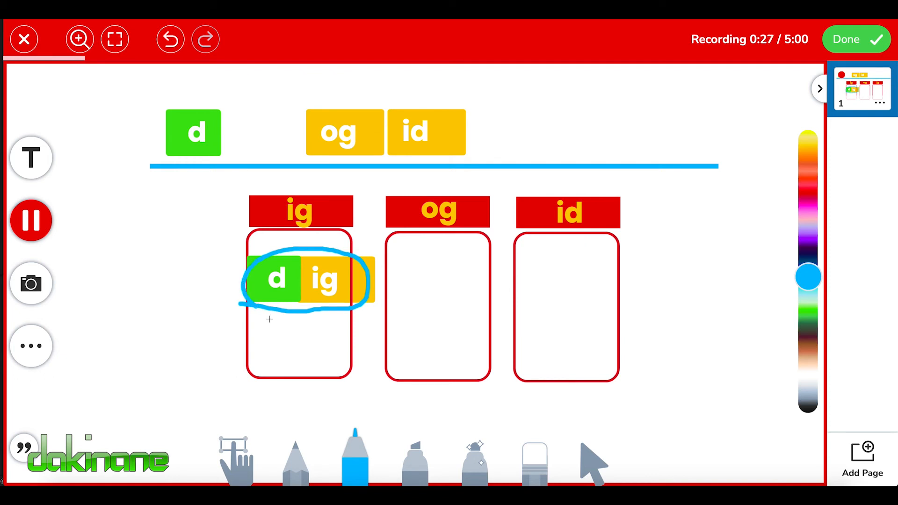
# - Build "dog" in the "og" jar from the "d" and "og" labels and draw round the word with the blue pen
pyautogui.click(244, 452)
pyautogui.moveTo(203, 143); pyautogui.dragTo(416, 283)
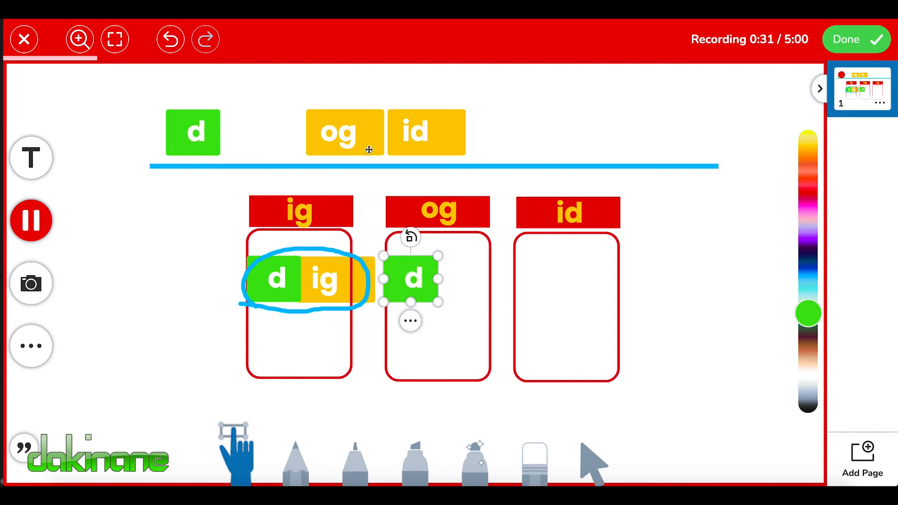
pyautogui.moveTo(347, 134); pyautogui.dragTo(478, 283)
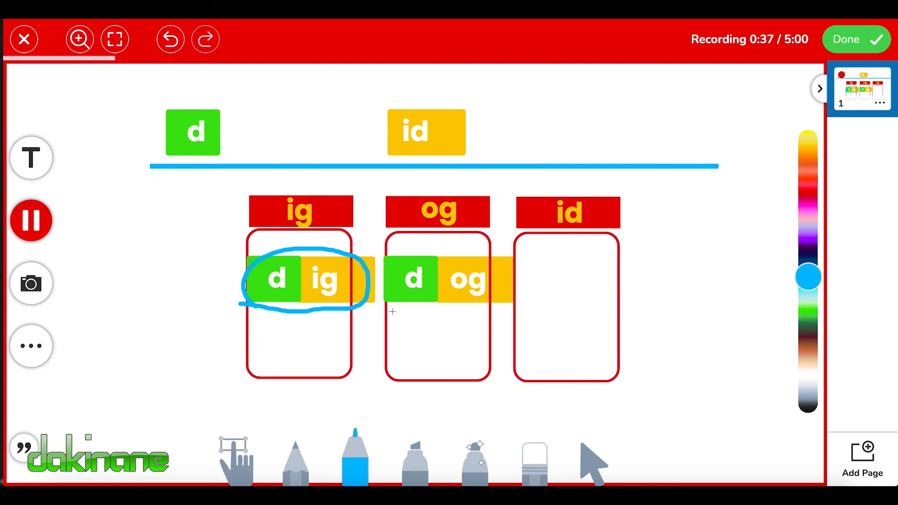
pyautogui.moveTo(391, 304)
pyautogui.mouseDown()
pyautogui.moveTo(451, 305)
pyautogui.moveTo(496, 260)
pyautogui.moveTo(417, 248)
pyautogui.moveTo(385, 289)
pyautogui.moveTo(406, 305)
pyautogui.mouseUp()
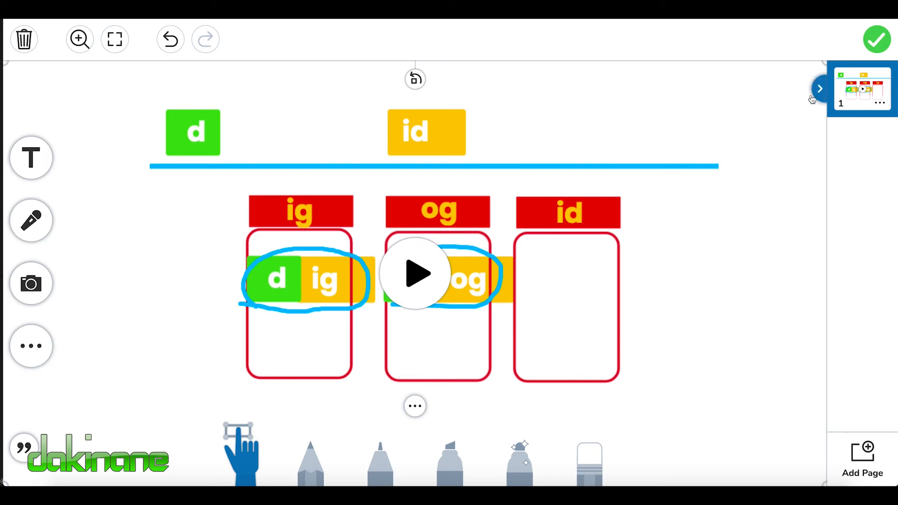
# - Confirm the recorded example canvas and review the attached example and student template in the new activity
pyautogui.click(879, 42)
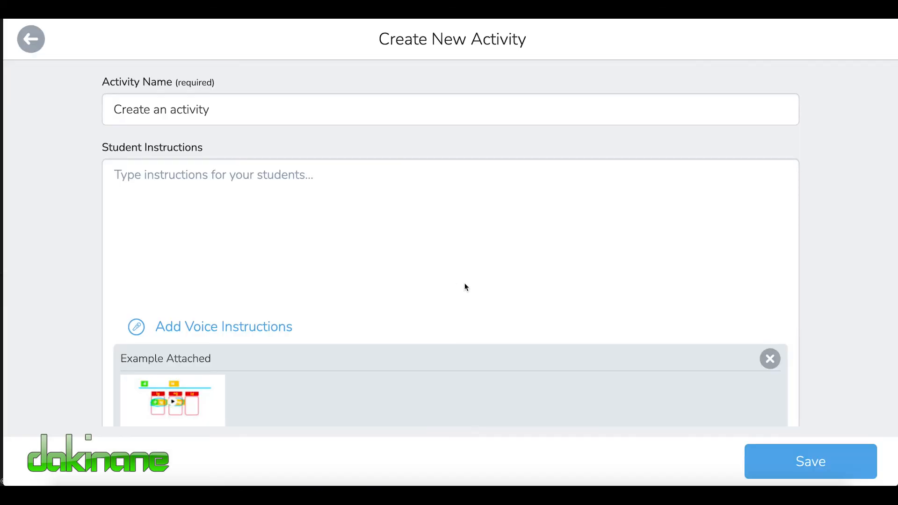
pyautogui.scroll(-1, 465, 282)
pyautogui.scroll(1, 465, 283)
pyautogui.scroll(-2, 202, 224)
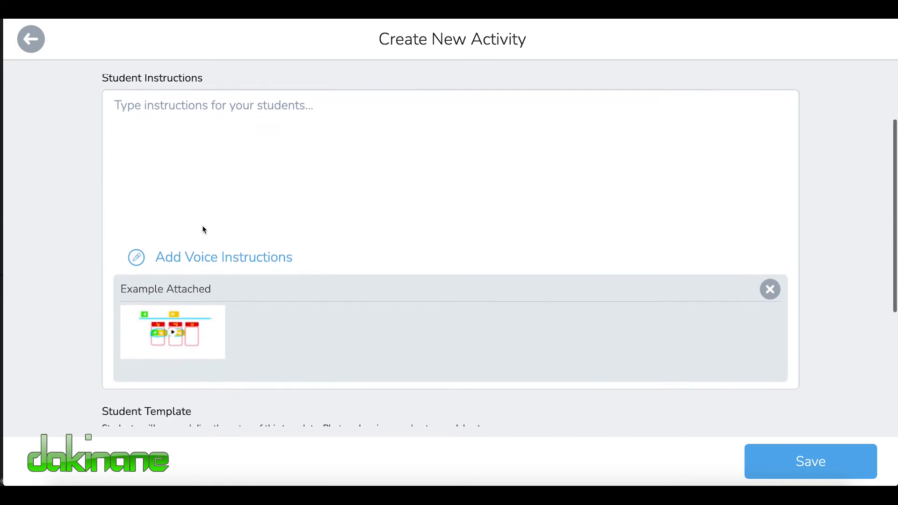
pyautogui.scroll(-1, 200, 330)
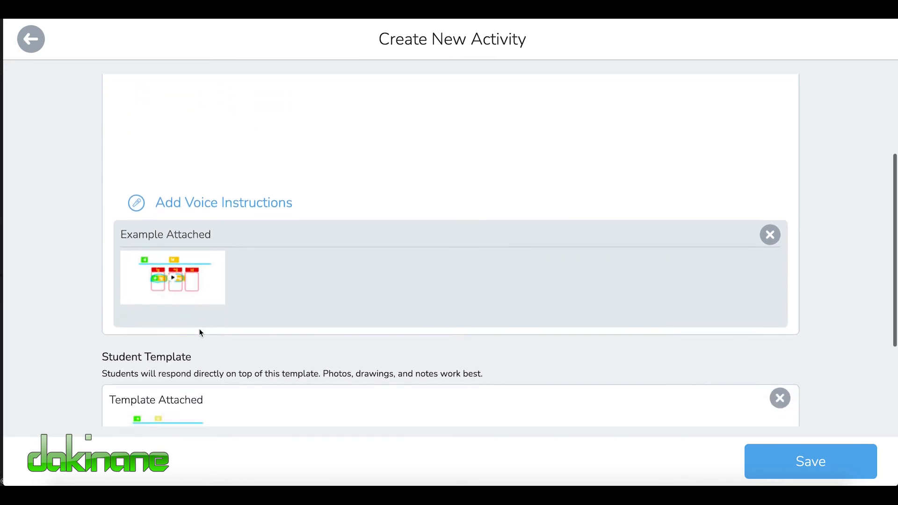
pyautogui.scroll(-1, 200, 332)
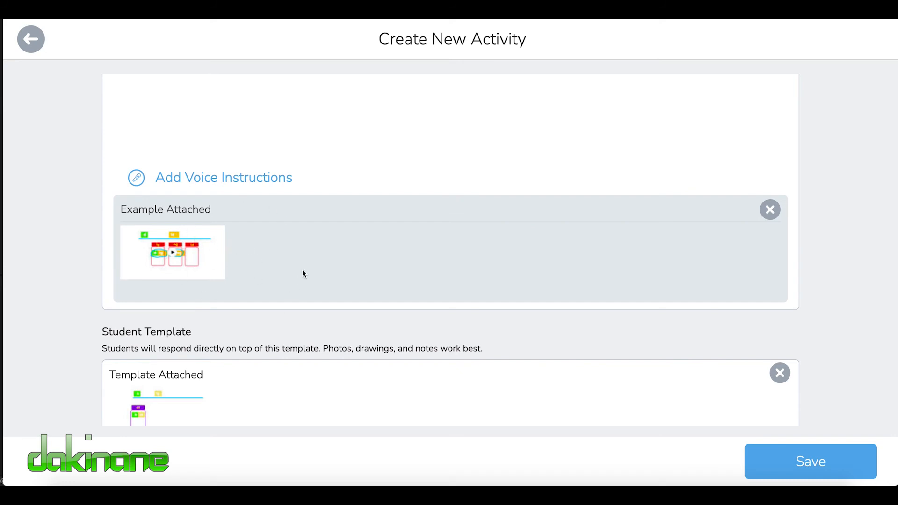
pyautogui.scroll(-1, 303, 274)
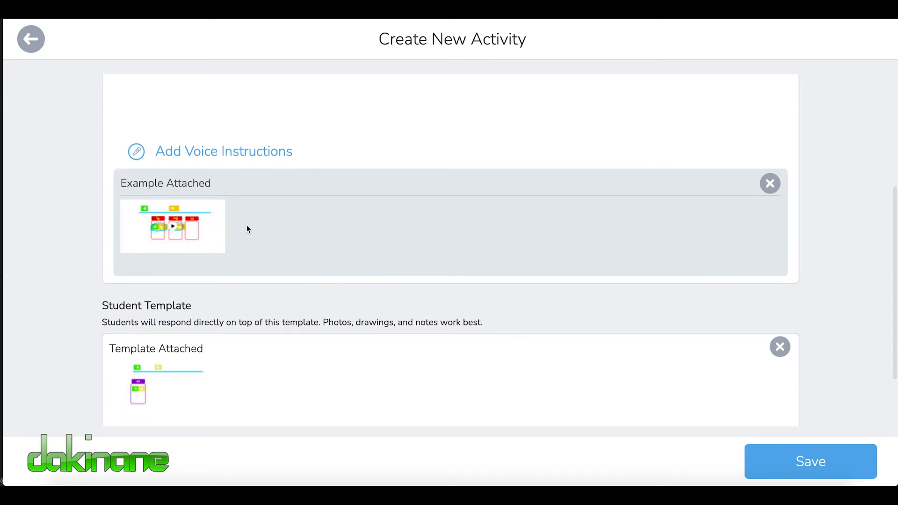
pyautogui.scroll(-1, 271, 224)
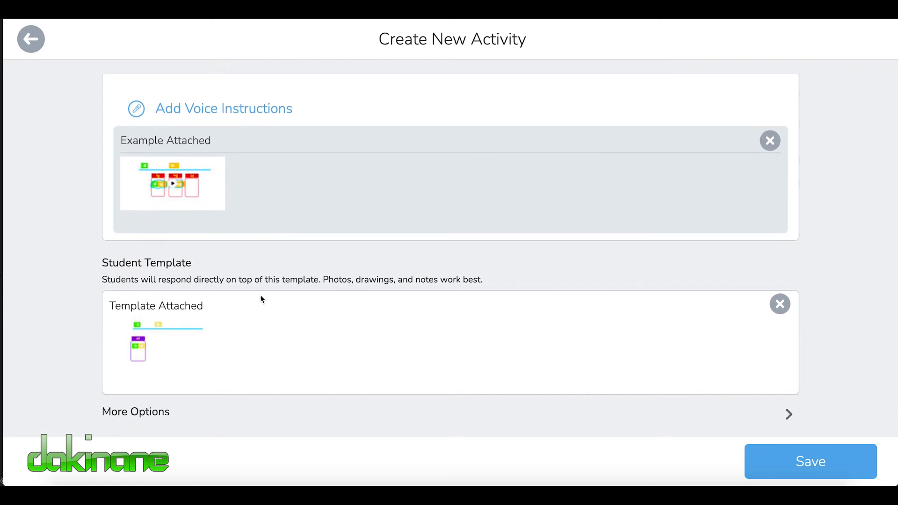
pyautogui.scroll(5, 288, 228)
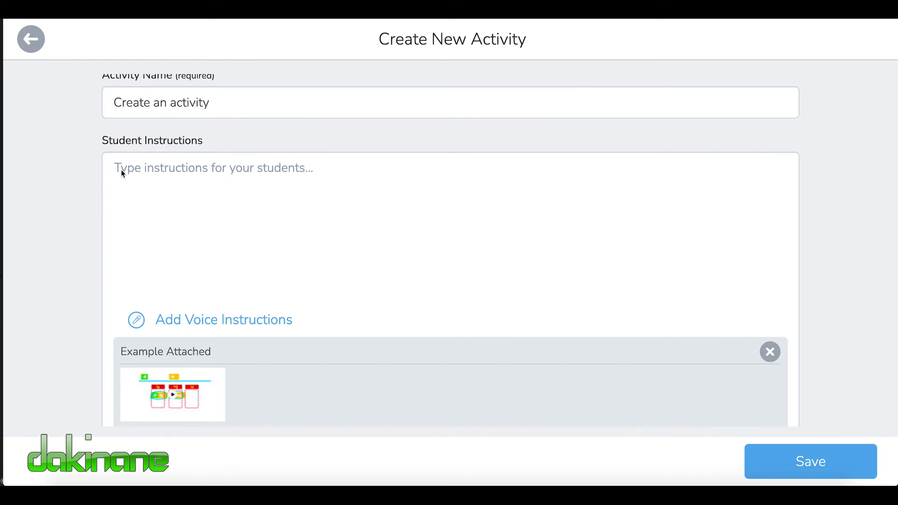
# - Write student instructions to move tiles into the right jars, record saying the word with the microphone tool, and draw round it with the pen tool
pyautogui.click(123, 174)
pyautogui.write('Use the move tool to drag tiles into the right jars to make words Use the microphone tool to record you saying the word and use the pen tool to draw round the word you are saying')
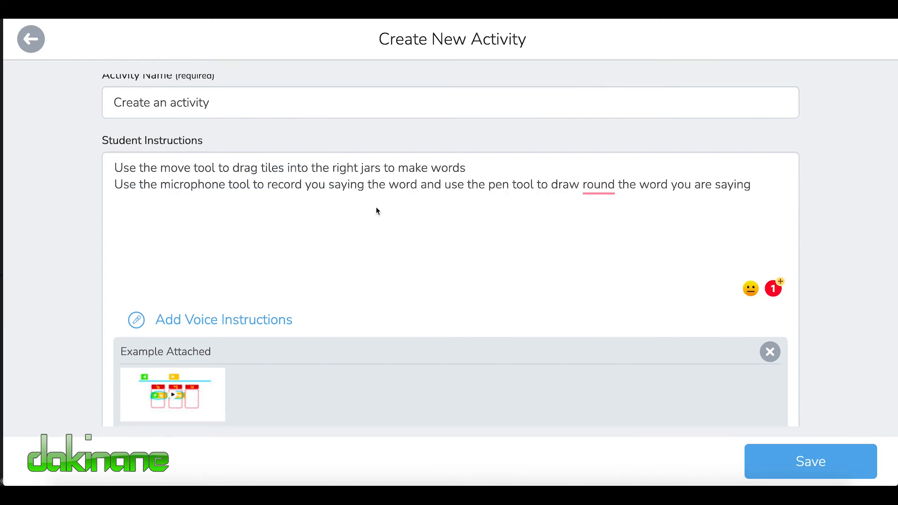
pyautogui.scroll(-2, 313, 290)
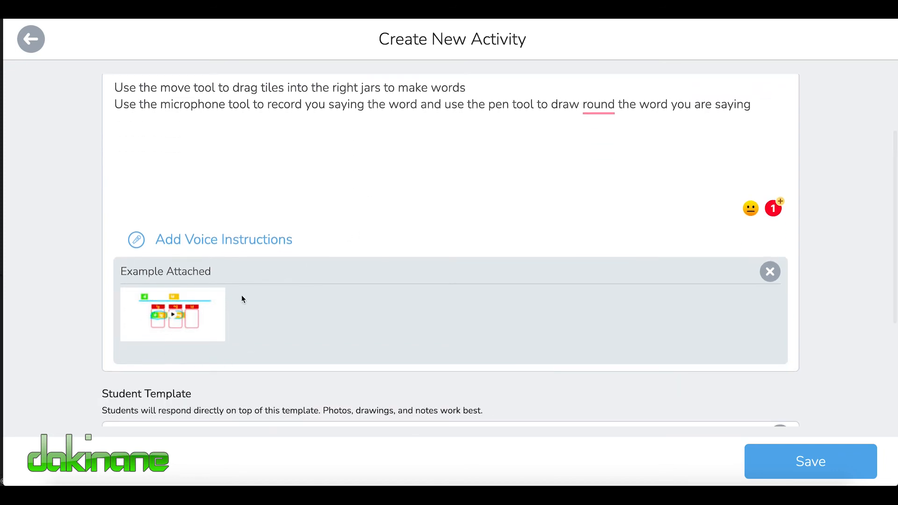
pyautogui.scroll(1, 307, 166)
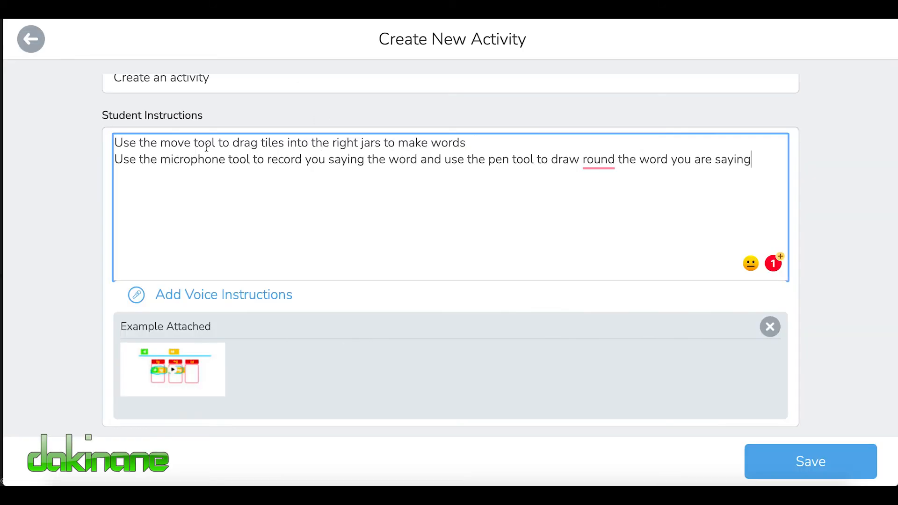
# - Enclose the word "move" in colons in the first line of the student instructions to make the :move: shortcode
pyautogui.click(161, 143)
pyautogui.write(':')
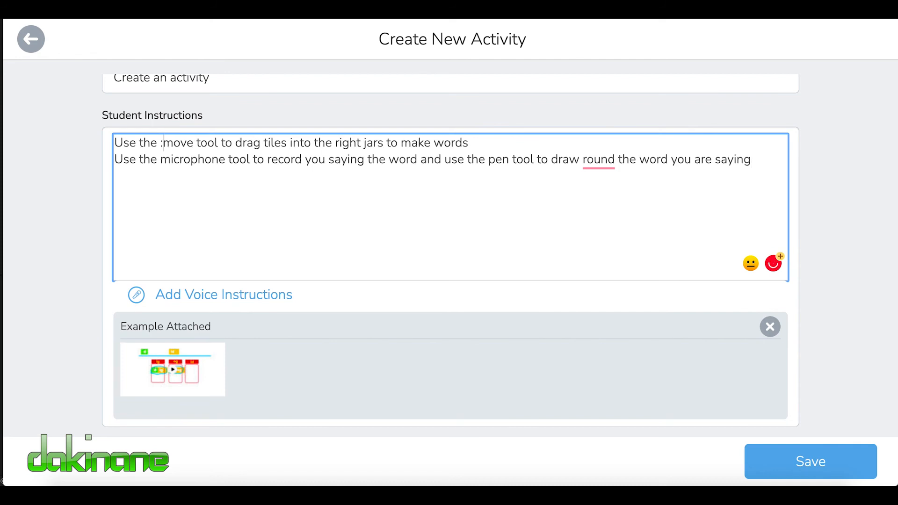
pyautogui.click(193, 144)
pyautogui.write(':')
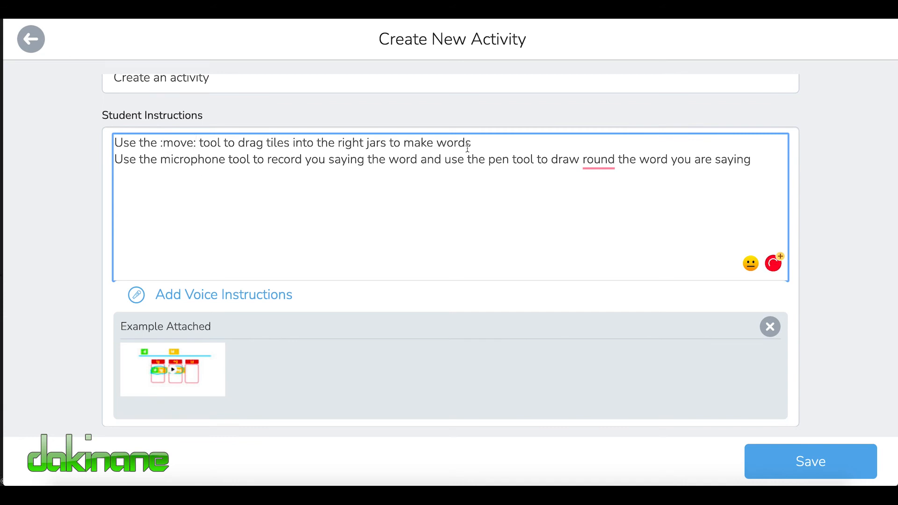
# - Shorten "microphone" to "mic" in the second instruction line and enclose it in colons as :mic:
pyautogui.click(225, 161)
pyautogui.press('BackSpace')
pyautogui.press('BackSpace')
pyautogui.press('BackSpace')
pyautogui.press('BackSpace')
pyautogui.press('BackSpace')
pyautogui.press('BackSpace')
pyautogui.press('BackSpace')
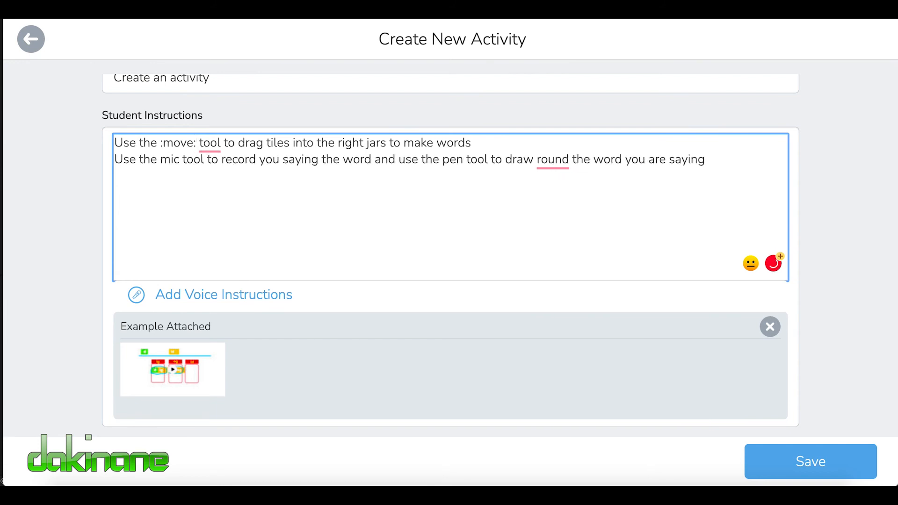
pyautogui.write(':')
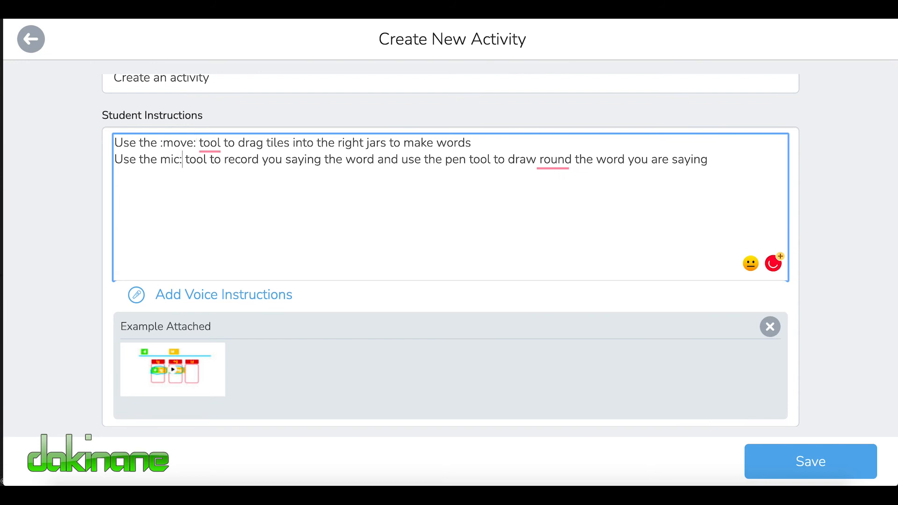
pyautogui.click(160, 159)
pyautogui.write(':')
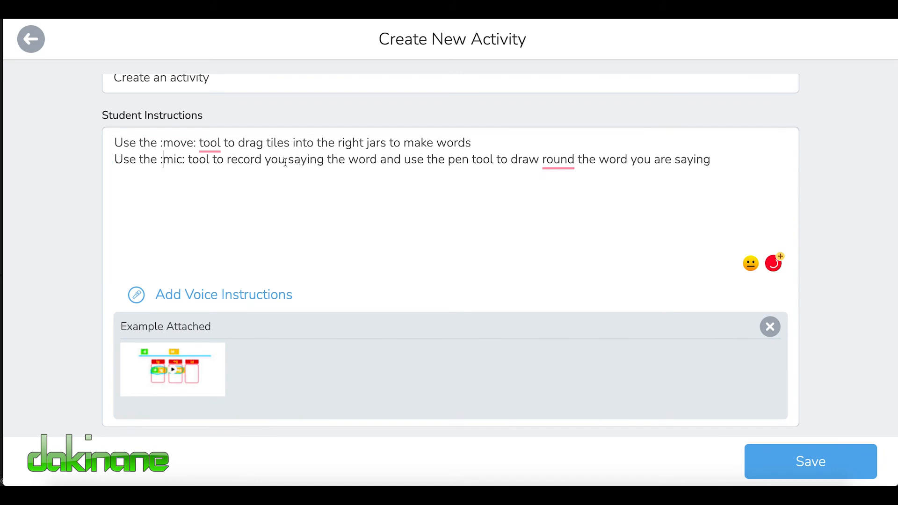
# - Enclose the word "pen" in colons as :pen: in the second instruction line and save the activity
pyautogui.click(449, 159)
pyautogui.write(':')
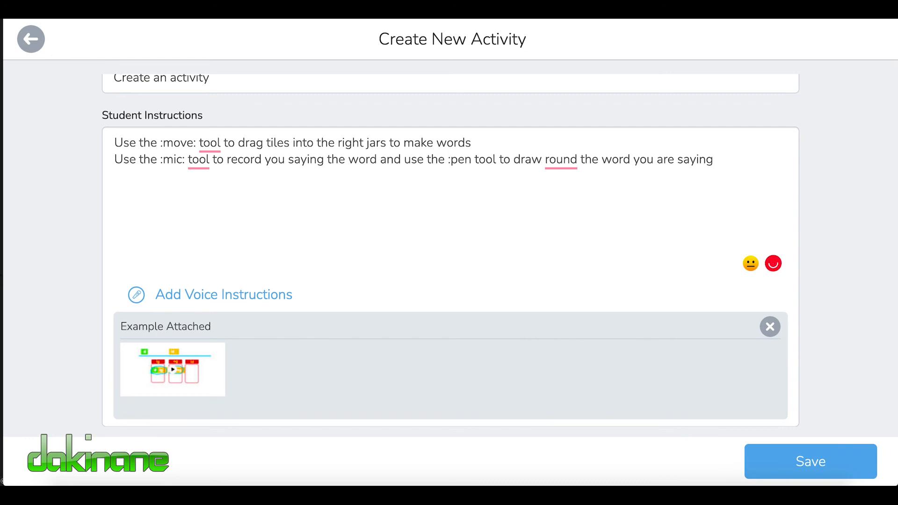
pyautogui.click(472, 160)
pyautogui.write(':')
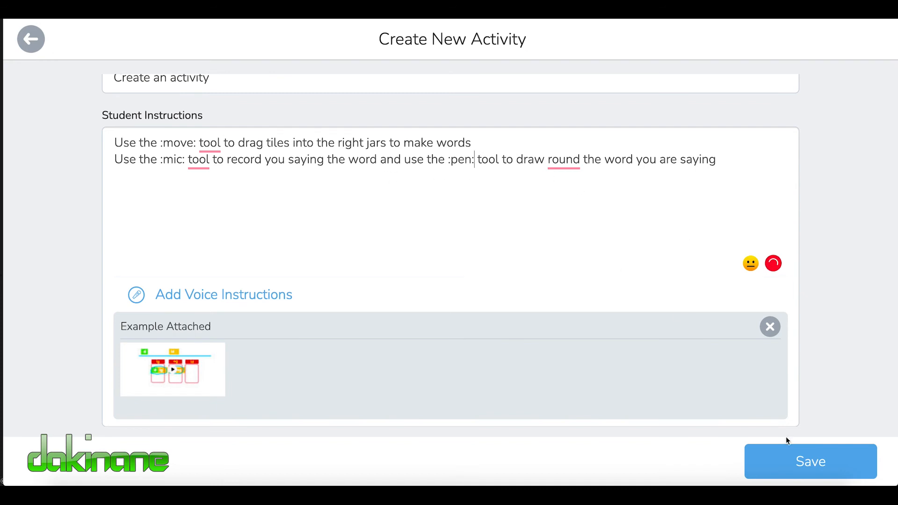
pyautogui.click(804, 465)
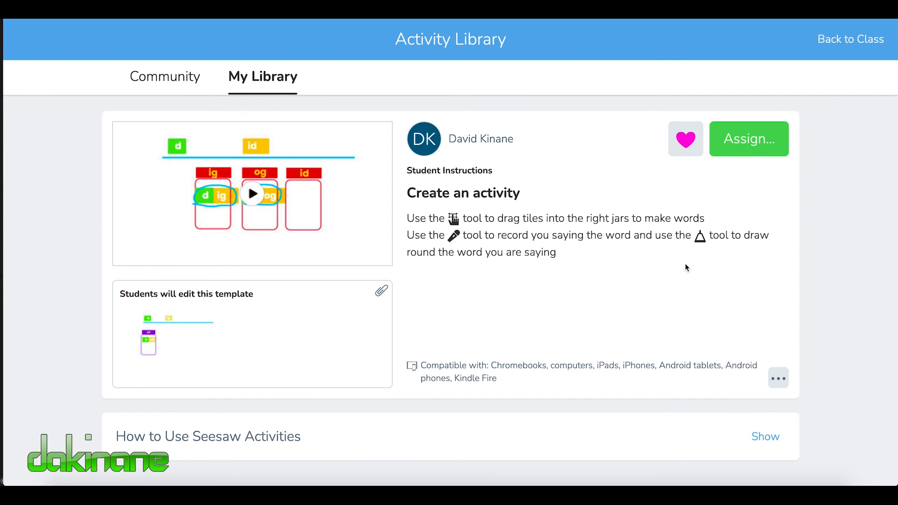
# - Reopen the saved "Create an activity" activity for editing and open its attached student template
pyautogui.click(779, 385)
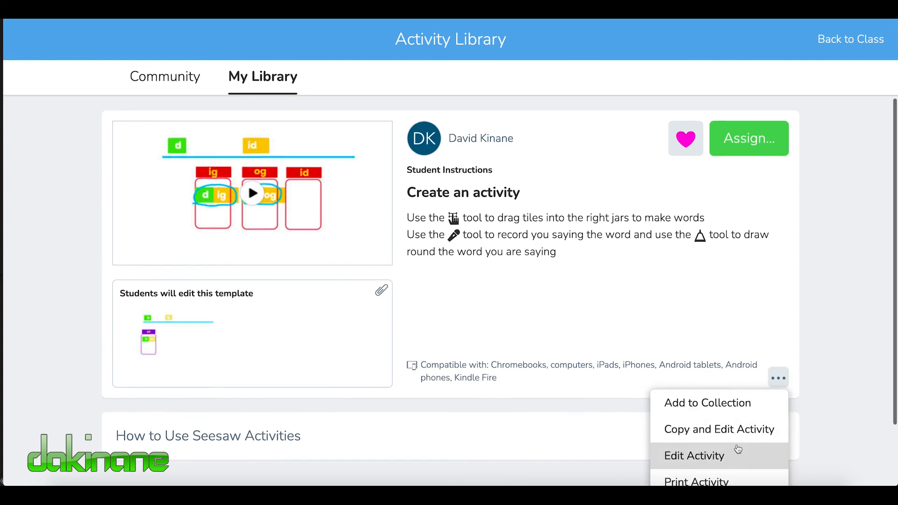
pyautogui.scroll(-1, 738, 447)
pyautogui.click(715, 391)
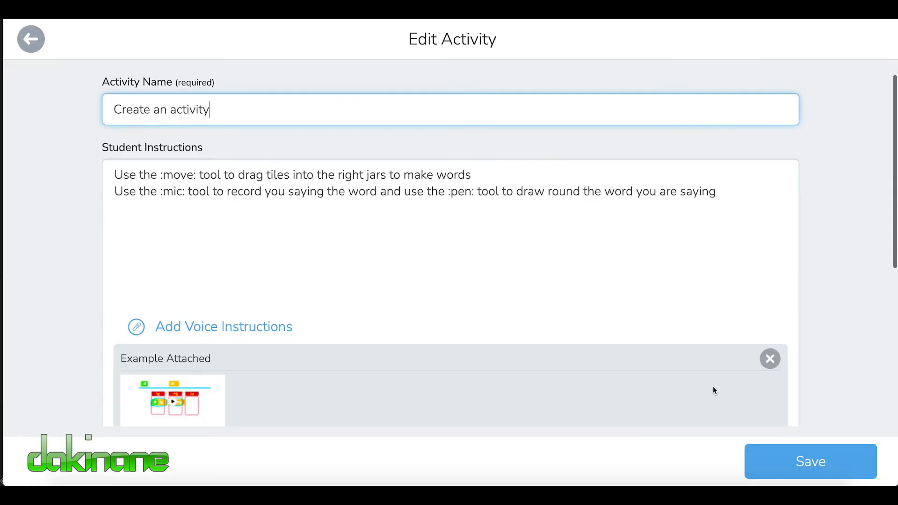
pyautogui.scroll(-5, 527, 337)
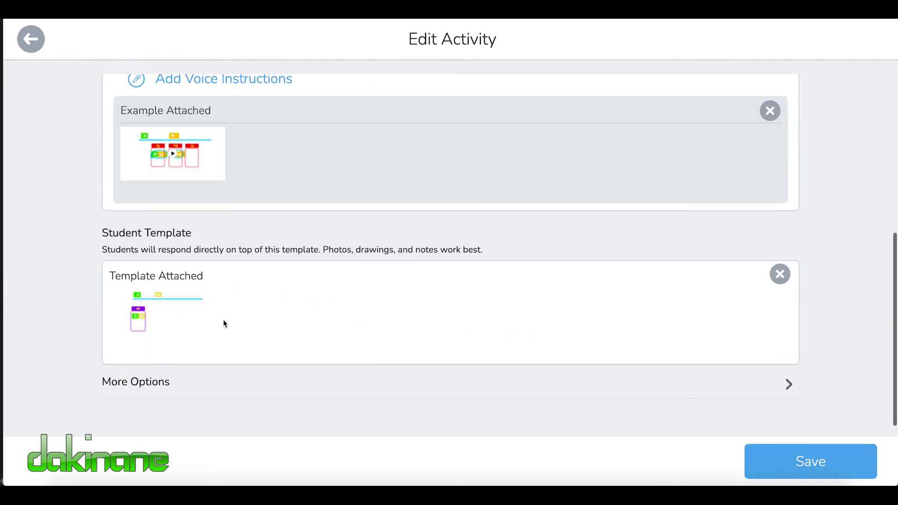
pyautogui.click(177, 307)
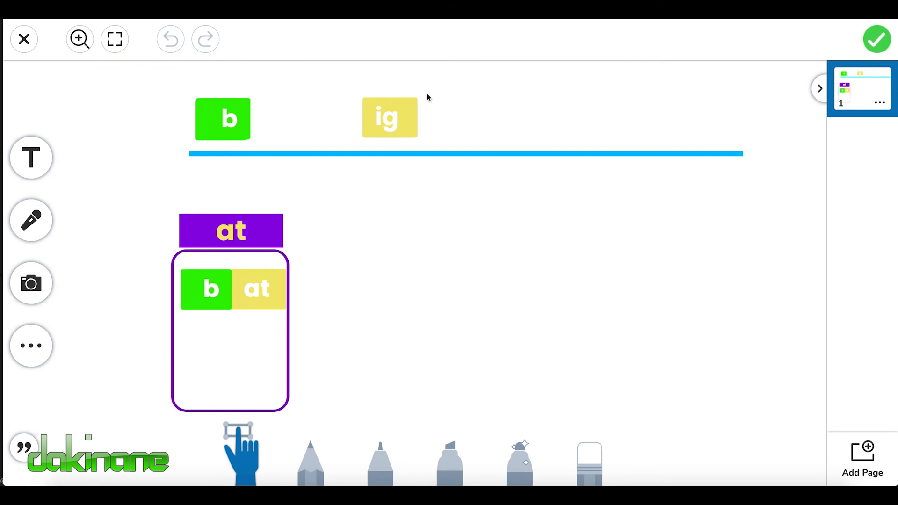
# - Record a short voice clip on the green "b" label inside the "at" jar
pyautogui.click(209, 288)
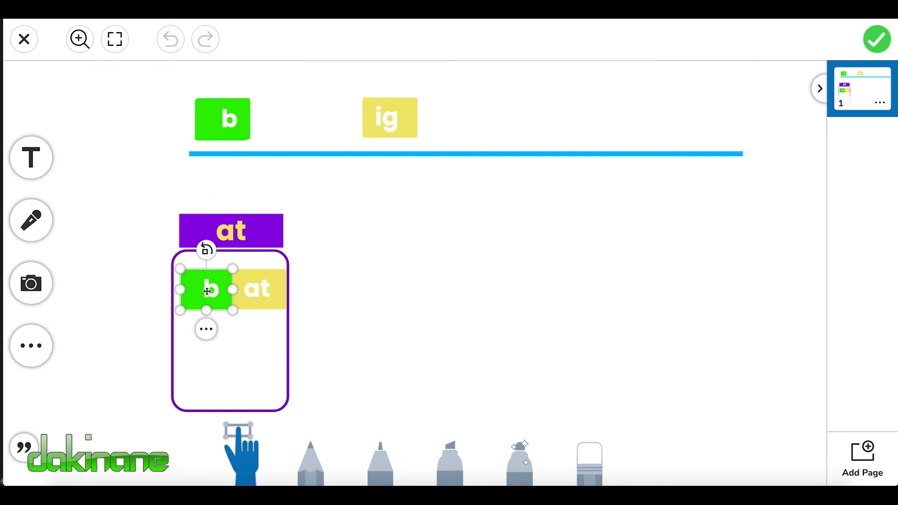
pyautogui.click(207, 331)
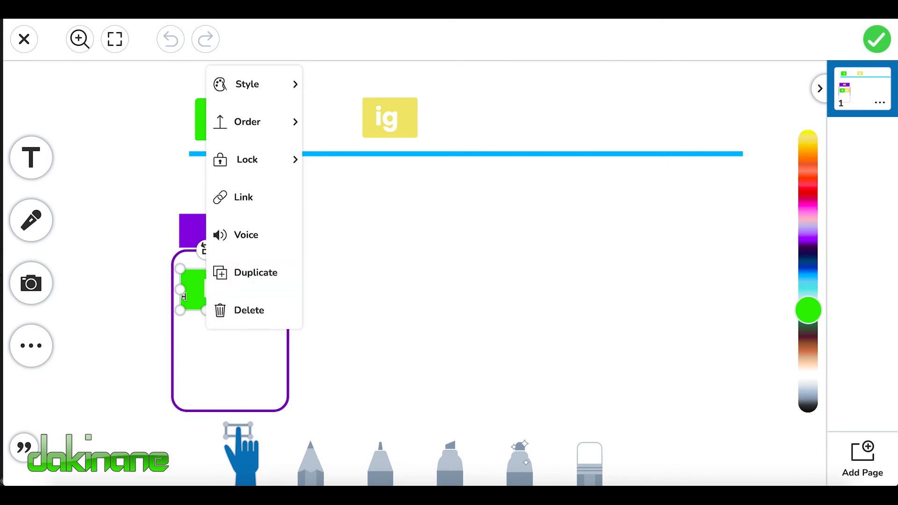
pyautogui.click(250, 236)
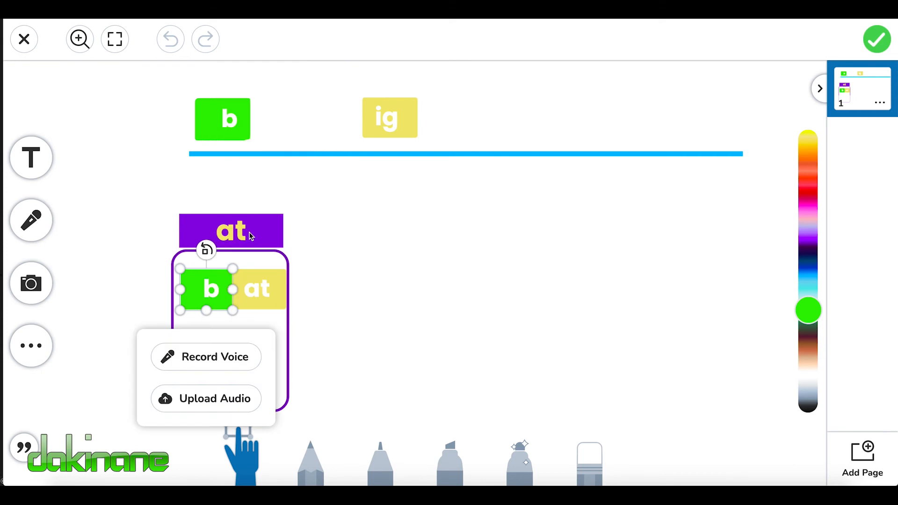
pyautogui.click(212, 361)
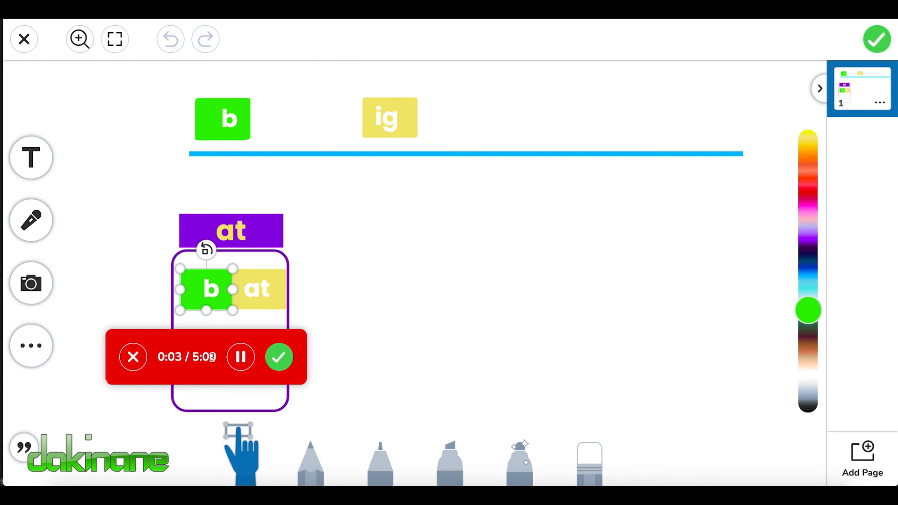
pyautogui.click(280, 357)
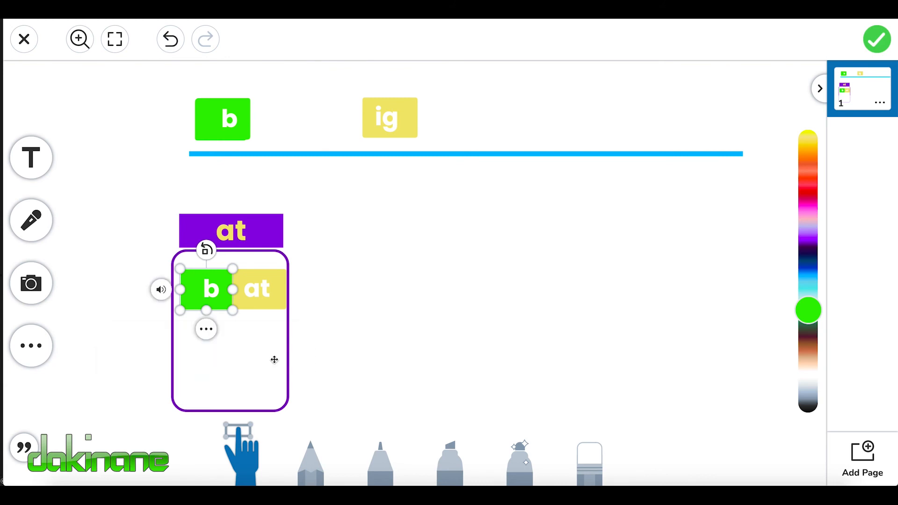
pyautogui.click(257, 289)
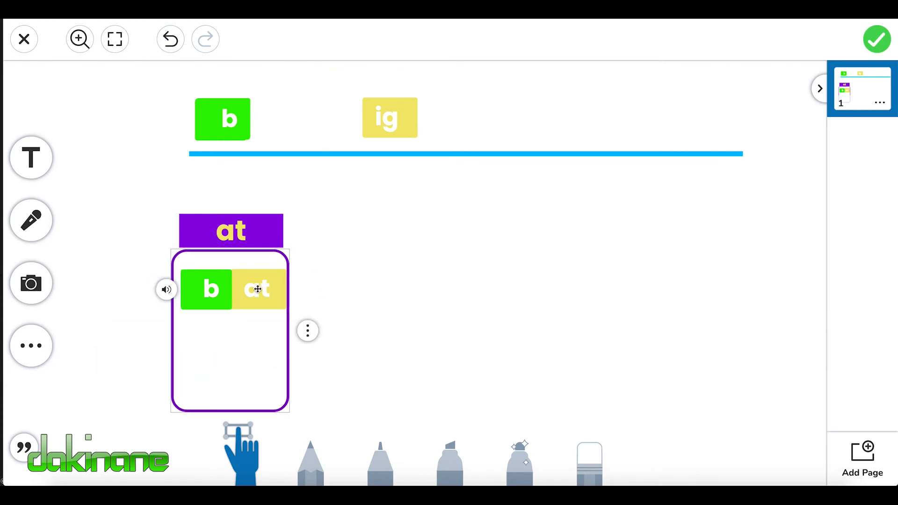
# - Unlock the purple jar outline and shift it aside to move the yellow "at" label out into the empty area
pyautogui.click(308, 331)
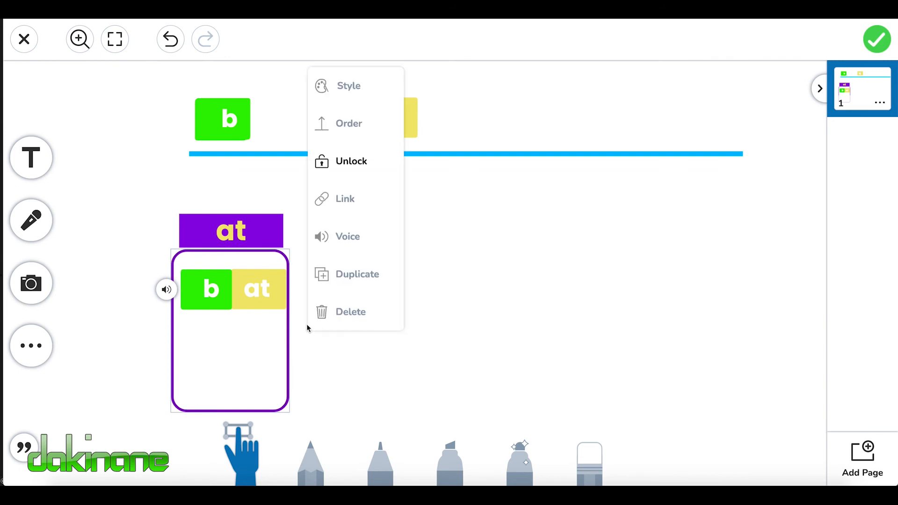
pyautogui.click(350, 168)
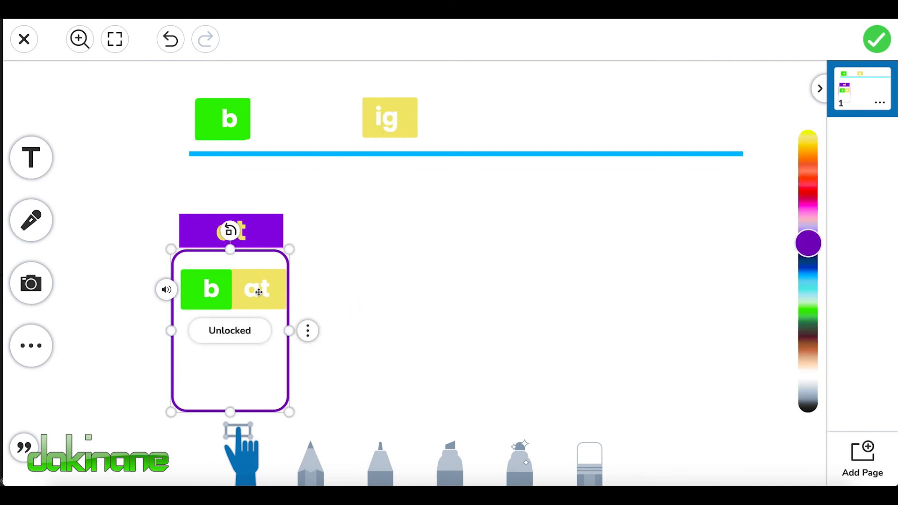
pyautogui.moveTo(259, 292); pyautogui.dragTo(179, 289)
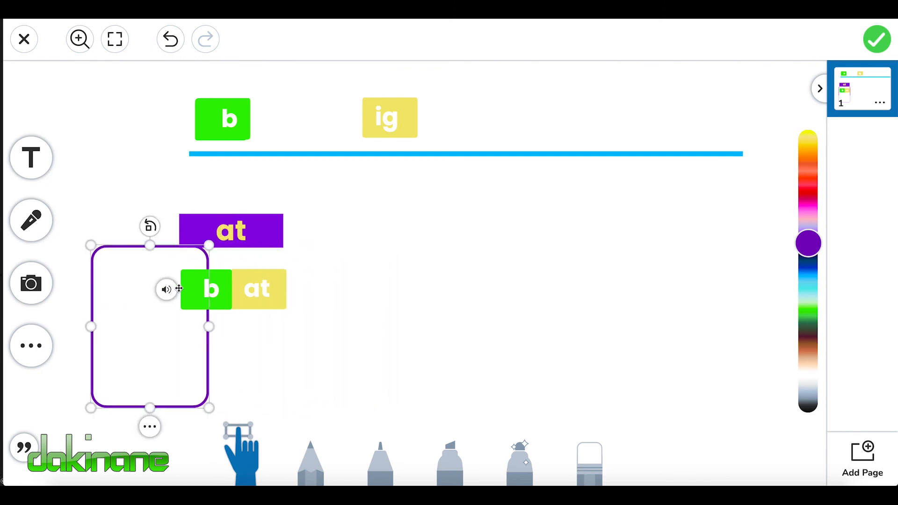
pyautogui.moveTo(257, 288); pyautogui.dragTo(387, 287)
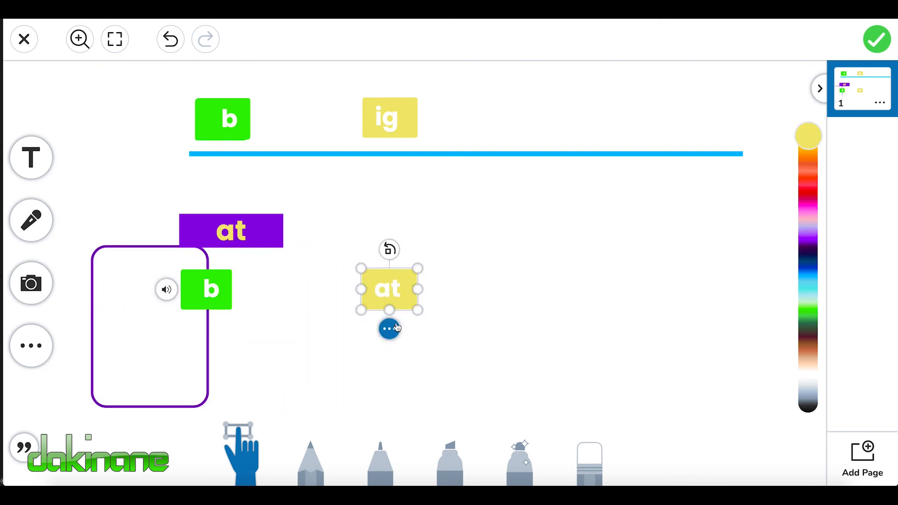
# - Record a short voice clip on the yellow "at" label
pyautogui.click(390, 330)
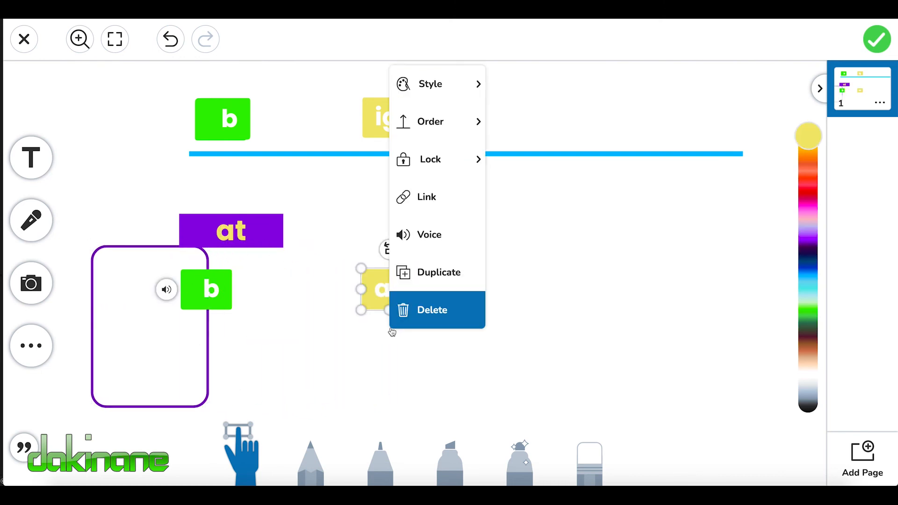
pyautogui.click(420, 237)
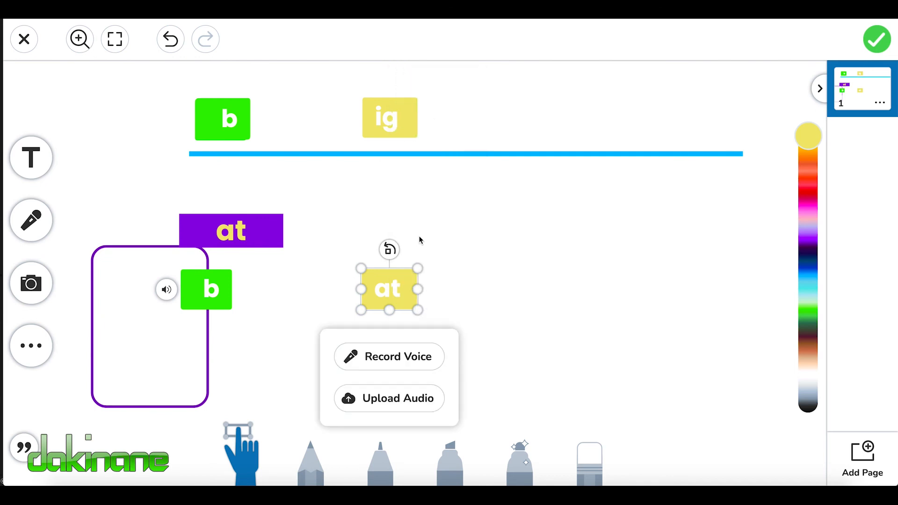
pyautogui.click(394, 355)
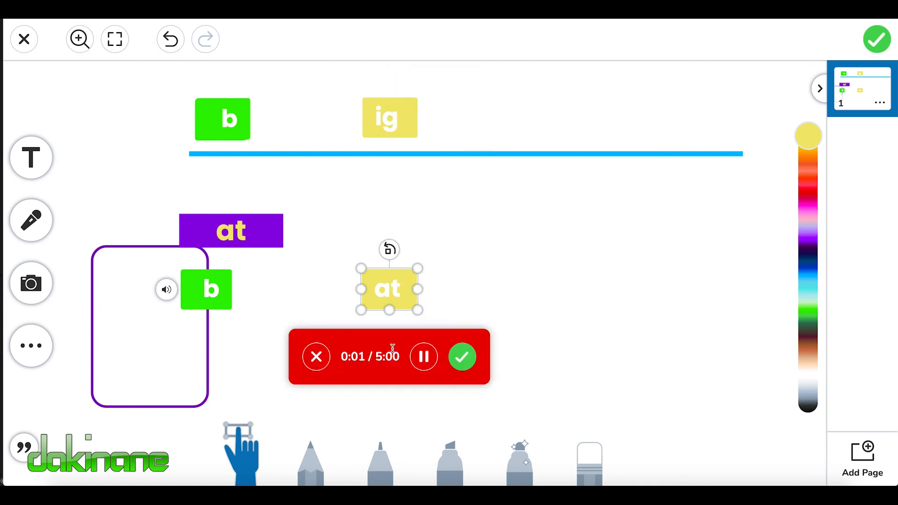
pyautogui.click(462, 356)
# - Move the purple jar outline back under the "at" heading and lock it with Lock All
pyautogui.moveTo(161, 344); pyautogui.dragTo(241, 346)
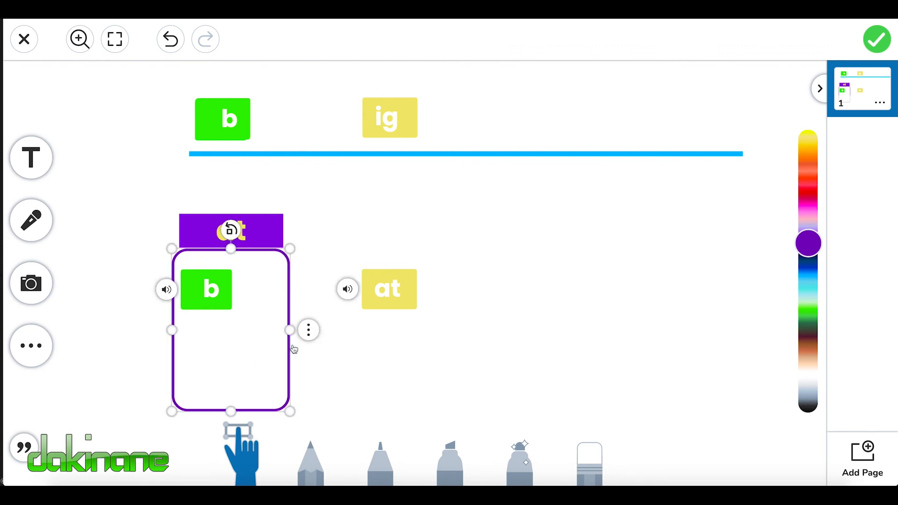
pyautogui.click(309, 330)
pyautogui.moveTo(356, 171)
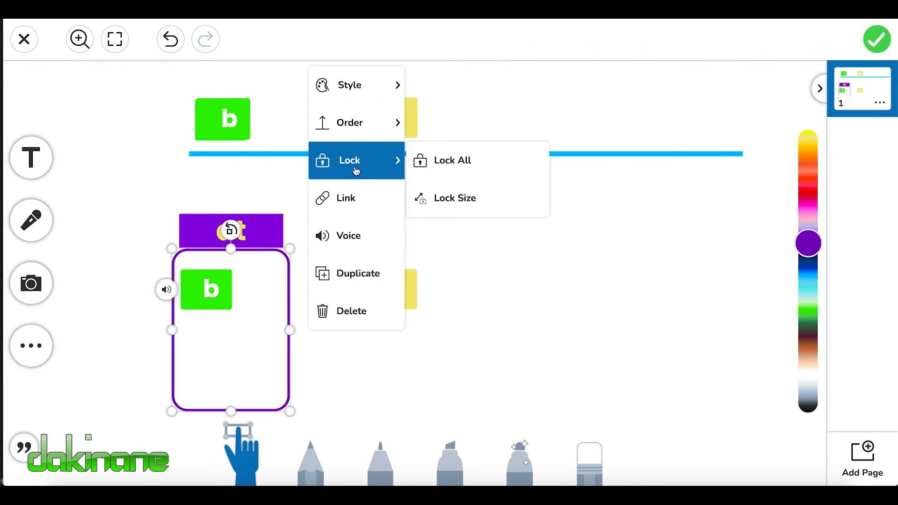
pyautogui.click(426, 161)
# - Duplicate the yellow "at" label with its voice clip and place the copy apart from the original in the empty area
pyautogui.click(395, 294)
pyautogui.moveTo(395, 294); pyautogui.dragTo(408, 245)
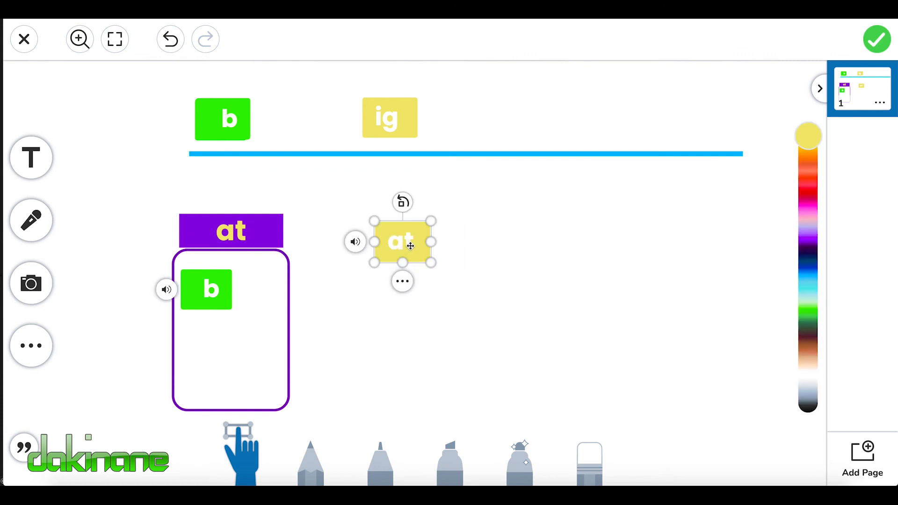
pyautogui.rightClick(410, 248)
pyautogui.moveTo(411, 248)
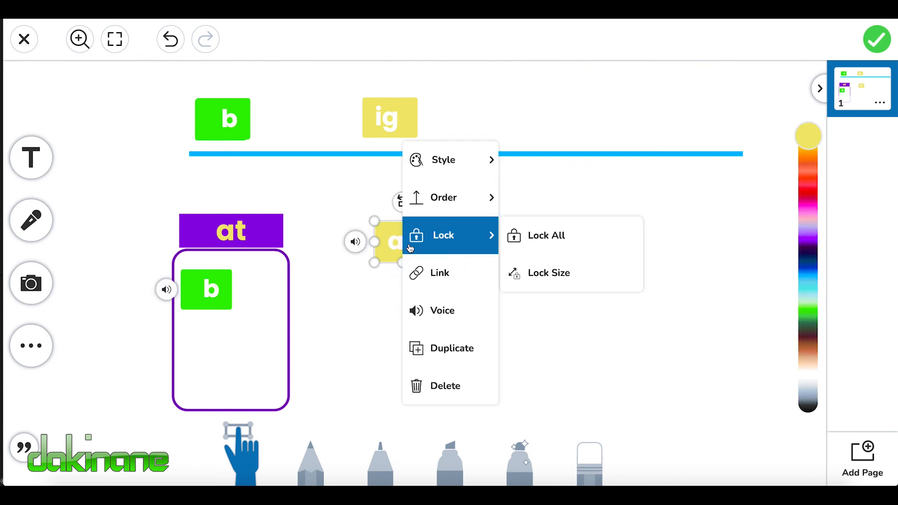
pyautogui.click(437, 347)
pyautogui.moveTo(418, 260); pyautogui.dragTo(570, 257)
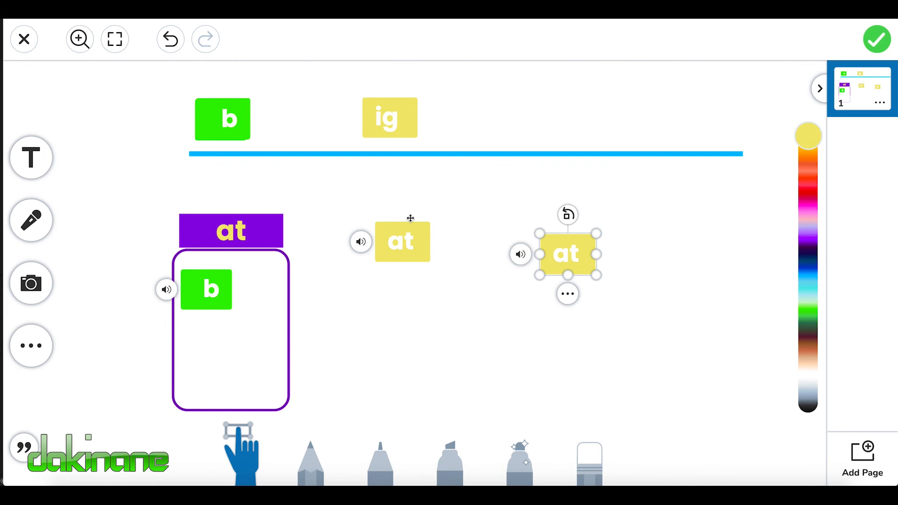
# - Stack both voiced "at" labels between the "b" and "ig" tiles above the blue line and return the voiced "b" label onto the "b" tile
pyautogui.moveTo(411, 249); pyautogui.dragTo(317, 121)
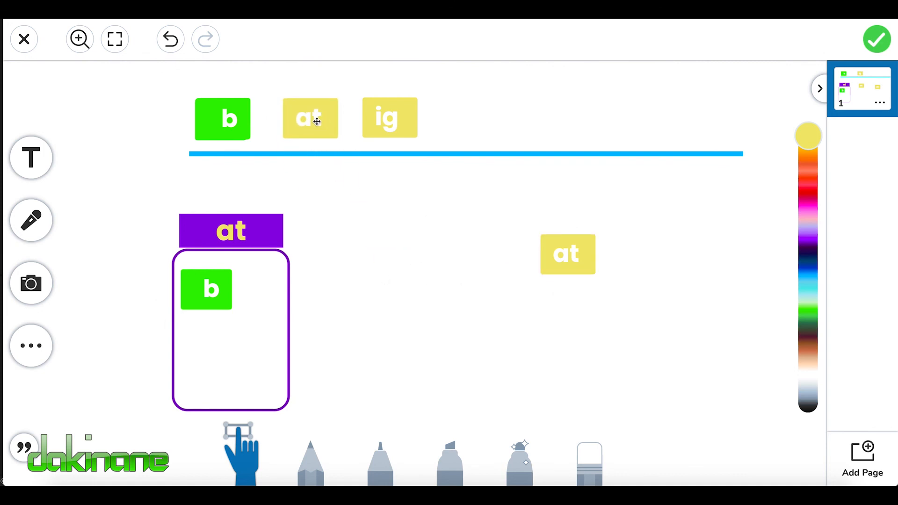
pyautogui.moveTo(569, 260); pyautogui.dragTo(313, 125)
pyautogui.moveTo(209, 291); pyautogui.dragTo(224, 122)
pyautogui.click(225, 121)
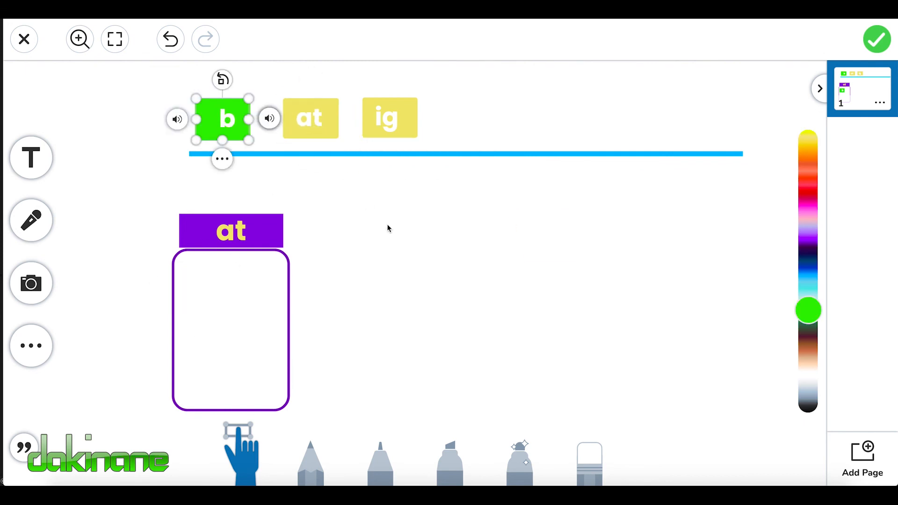
# - Play the voice clips of the "b" and "at" tiles above the blue line
pyautogui.click(384, 226)
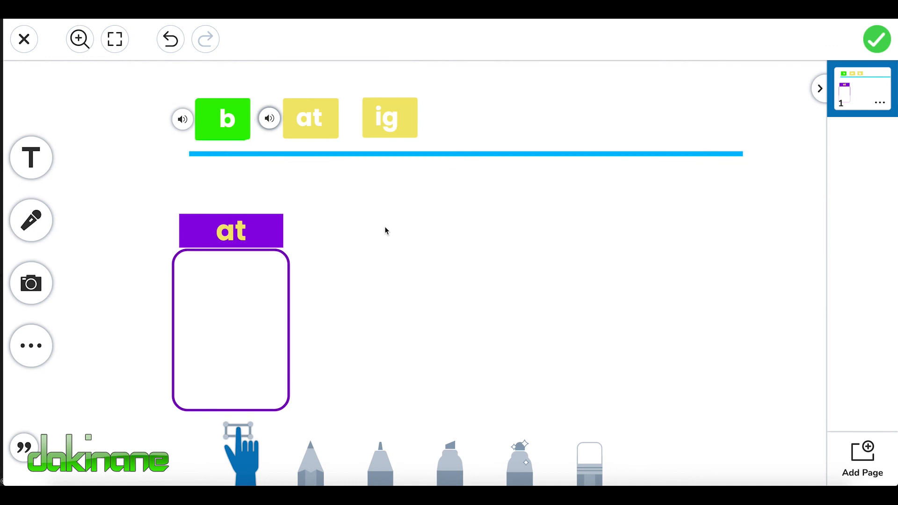
pyautogui.click(183, 119)
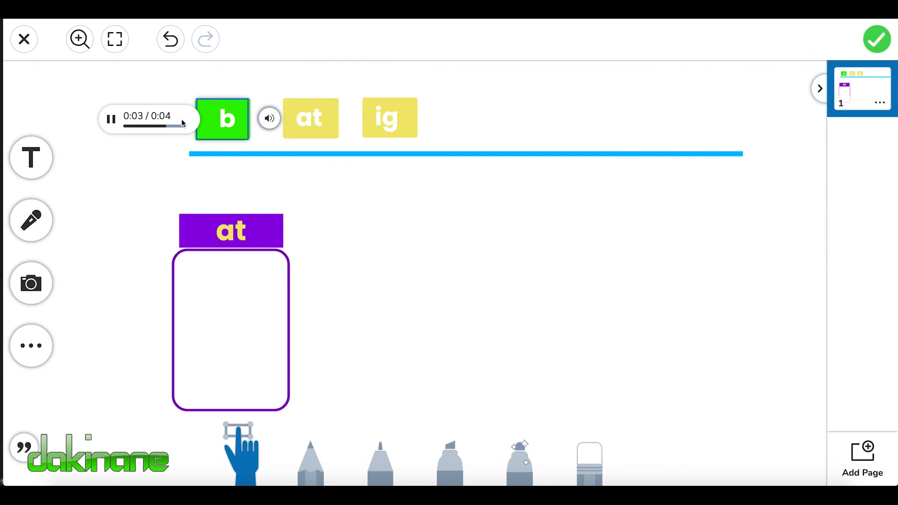
pyautogui.click(270, 118)
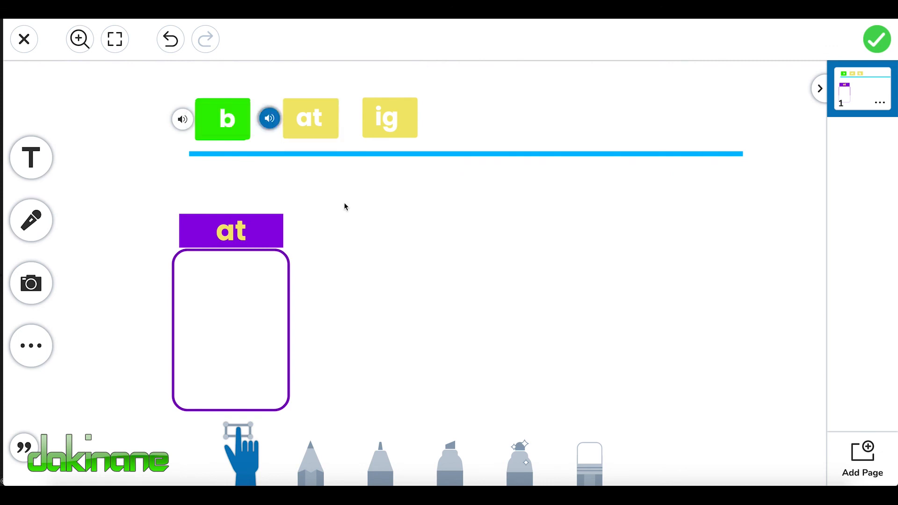
# - Place the voiced "b" and "at" tiles side by side in the "at" jar to form "bat" and play both clips
pyautogui.moveTo(225, 123); pyautogui.dragTo(204, 288)
pyautogui.moveTo(311, 118); pyautogui.dragTo(252, 280)
pyautogui.click(160, 278)
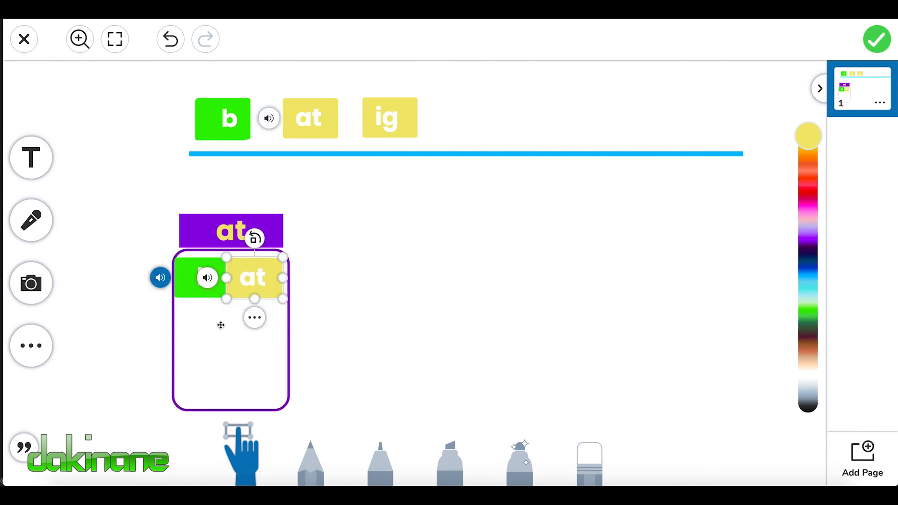
pyautogui.click(207, 278)
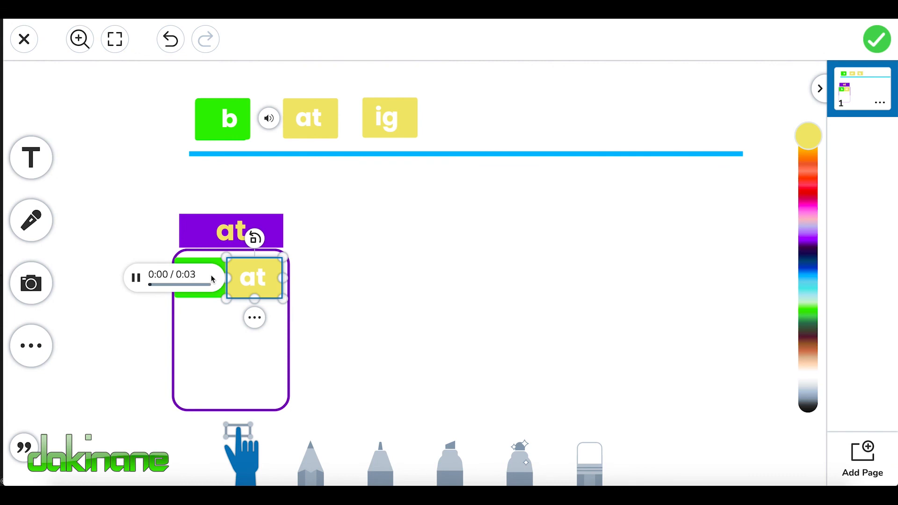
pyautogui.click(369, 306)
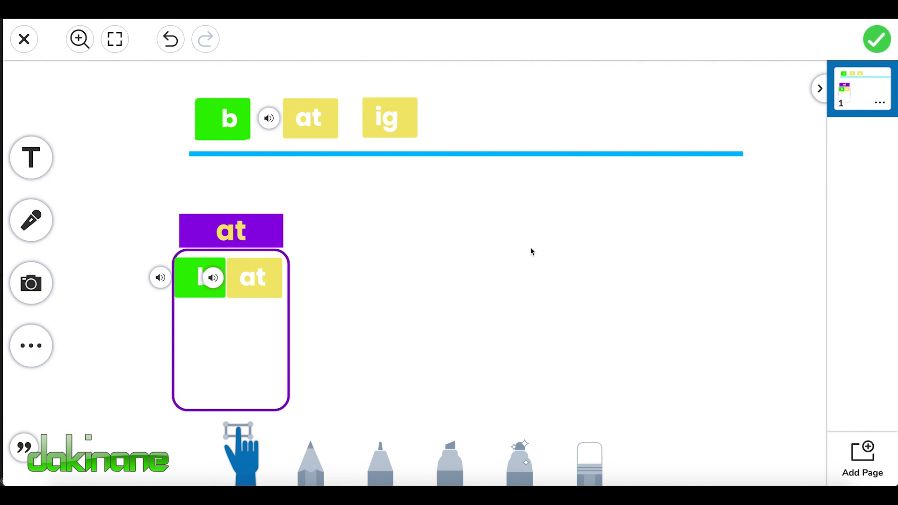
# - Confirm the student template edits and save the "Create an activity" activity
pyautogui.click(877, 41)
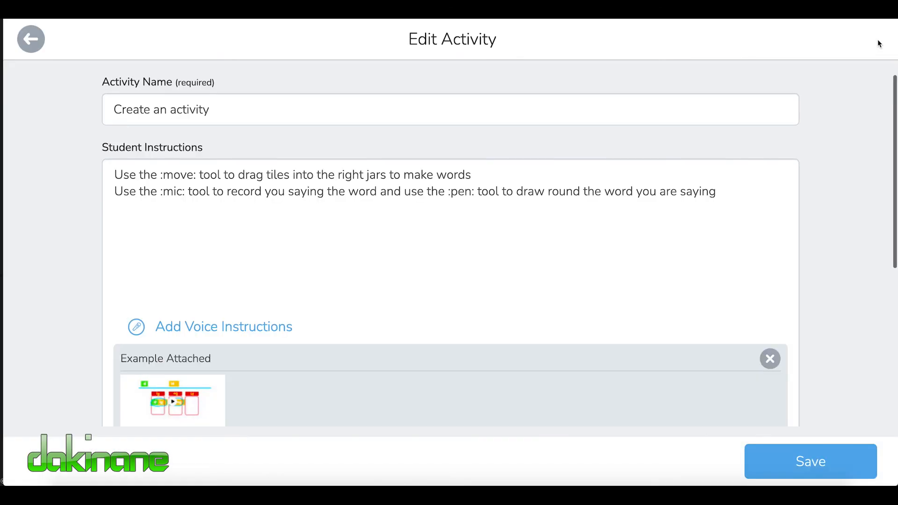
pyautogui.click(831, 443)
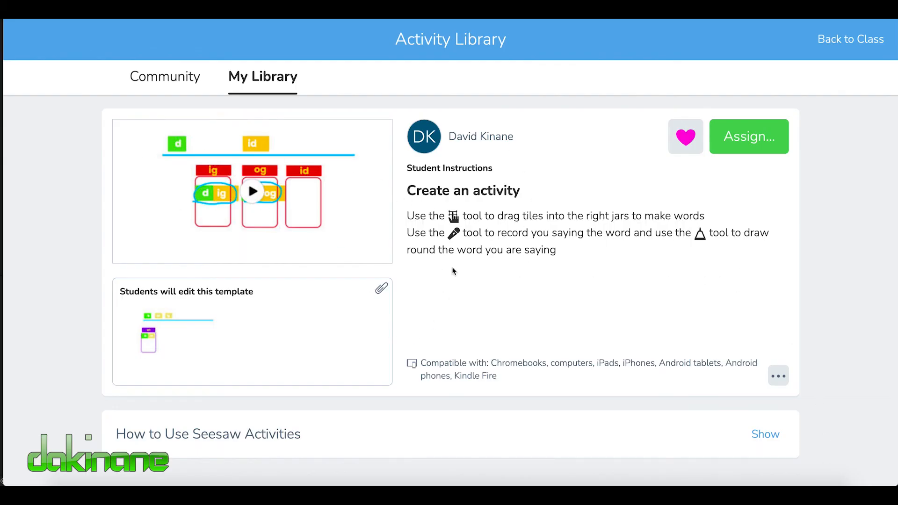
# - Start assigning the saved activity, choose the Room 4 - 2020 class and open its student selection
pyautogui.click(740, 138)
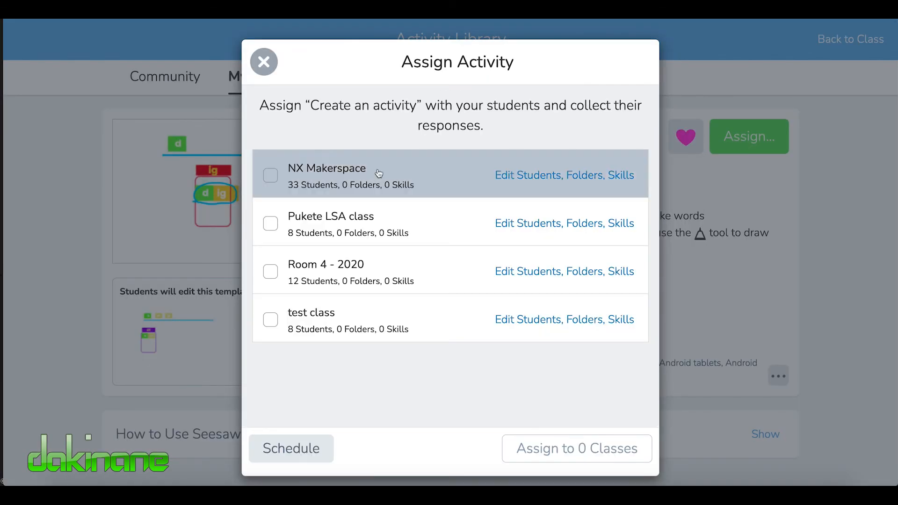
pyautogui.click(272, 273)
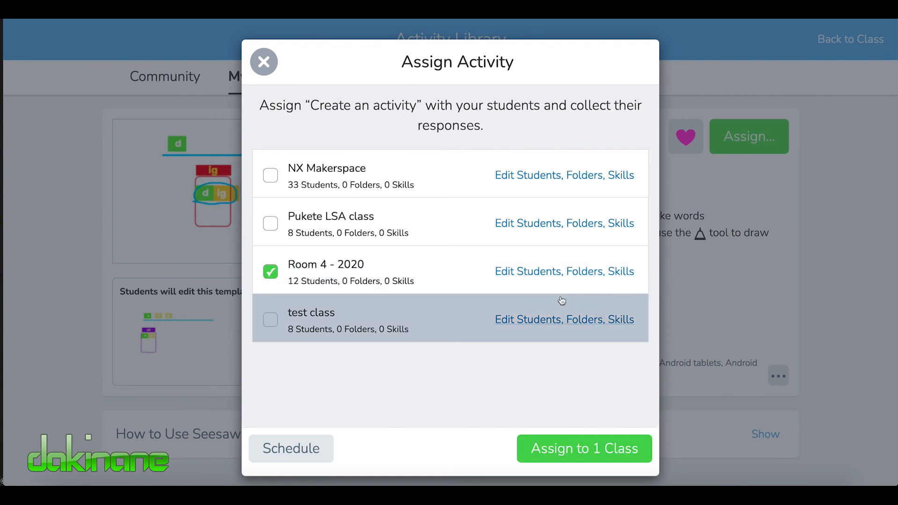
pyautogui.click(526, 275)
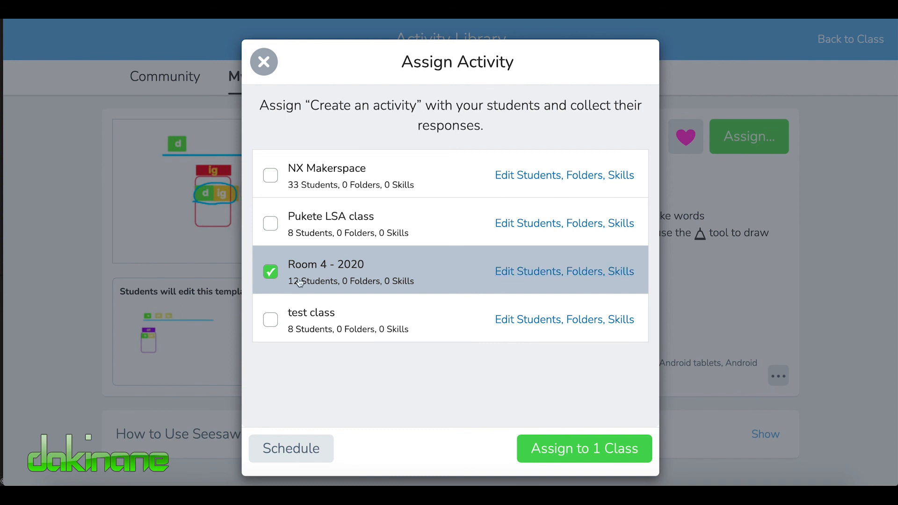
pyautogui.click(514, 273)
# - Select only the three students listed directly after Sample Student, confirm the selection and assign the activity to the class
pyautogui.click(278, 262)
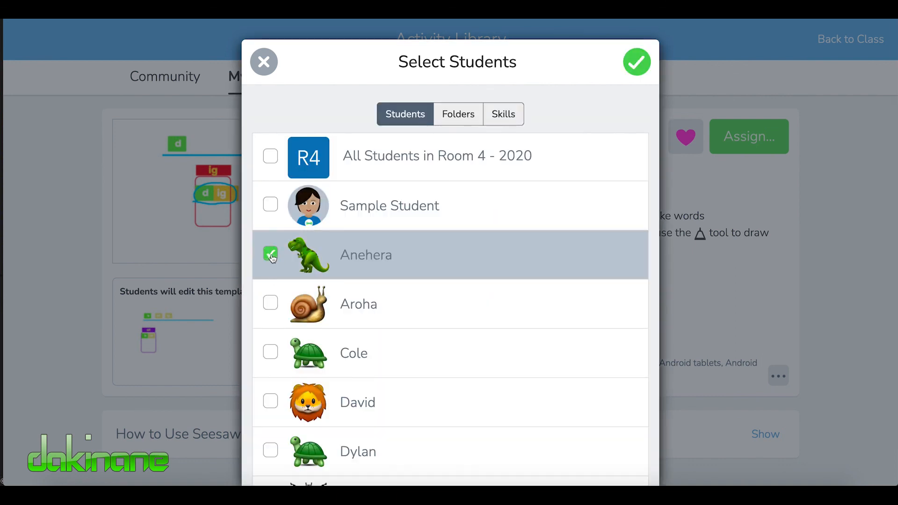
pyautogui.click(273, 306)
pyautogui.click(271, 359)
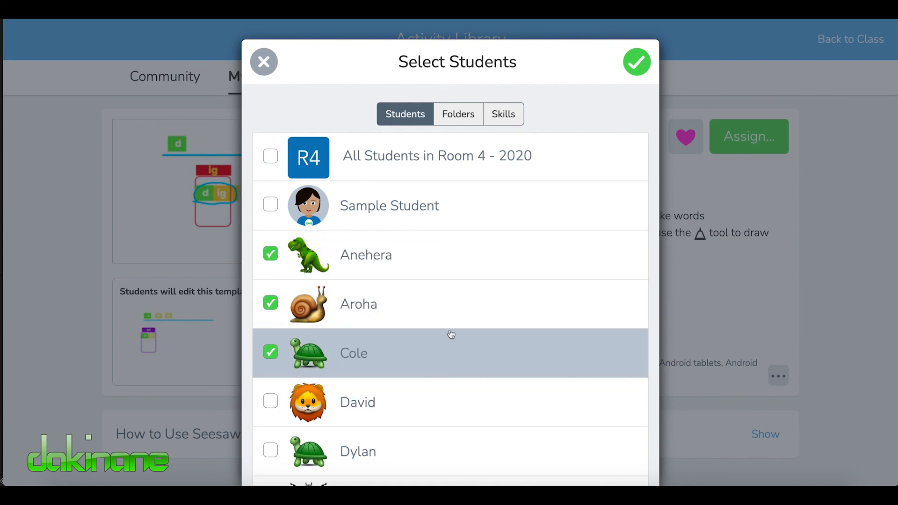
pyautogui.click(638, 65)
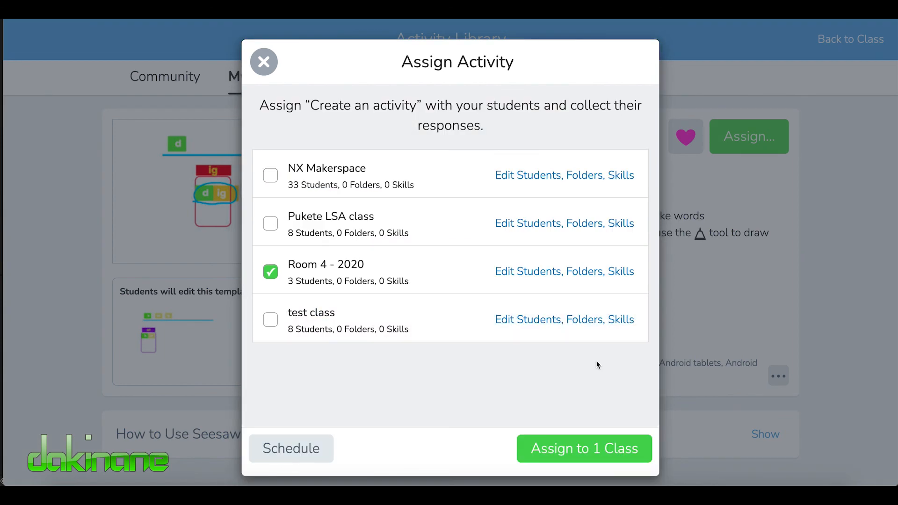
pyautogui.click(587, 447)
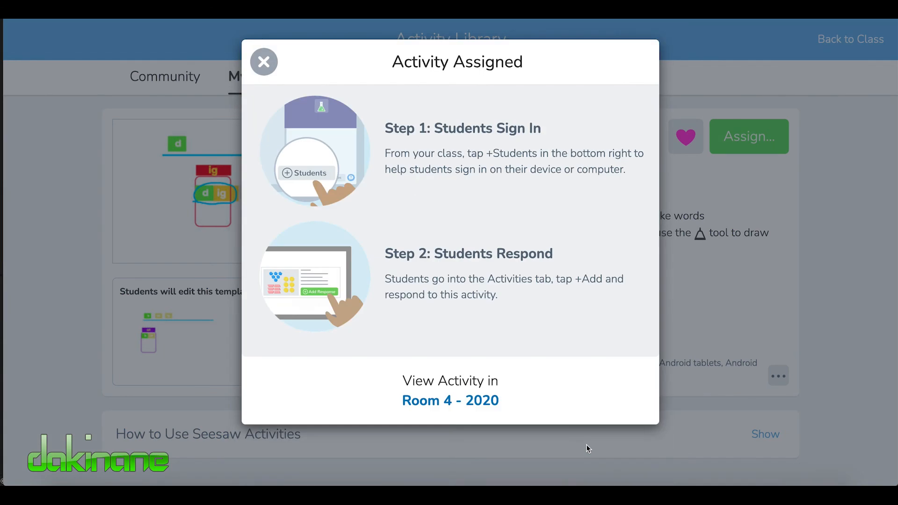